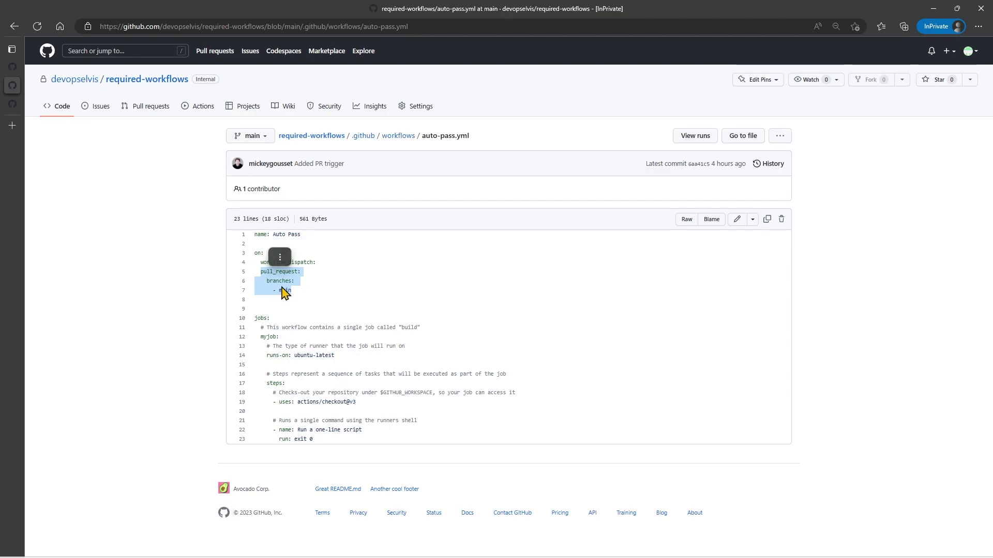
- Review the run command in auto-pass.yml and the contents of auto-fail.yml in the required-workflows repository
left_click(319, 274)
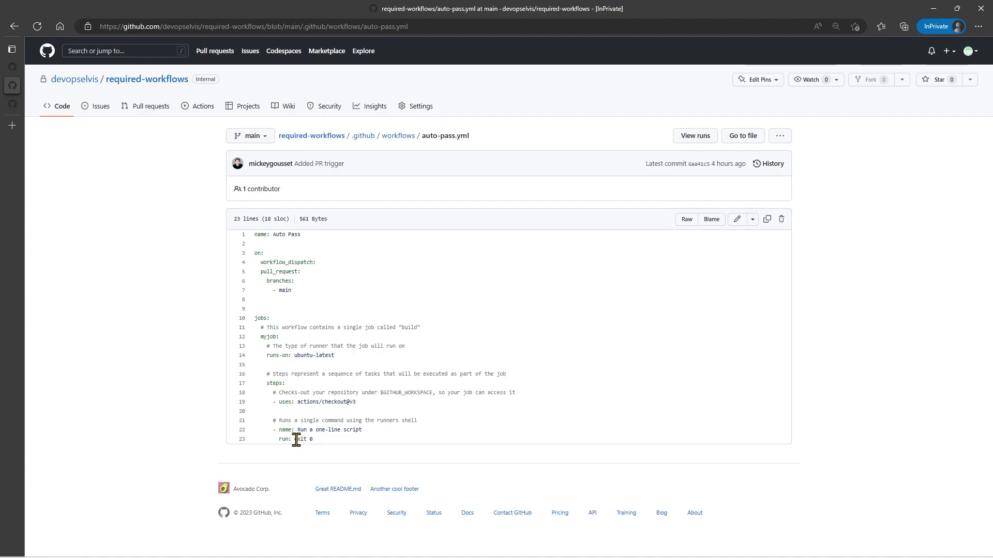
left_click_drag(294, 439, 317, 439)
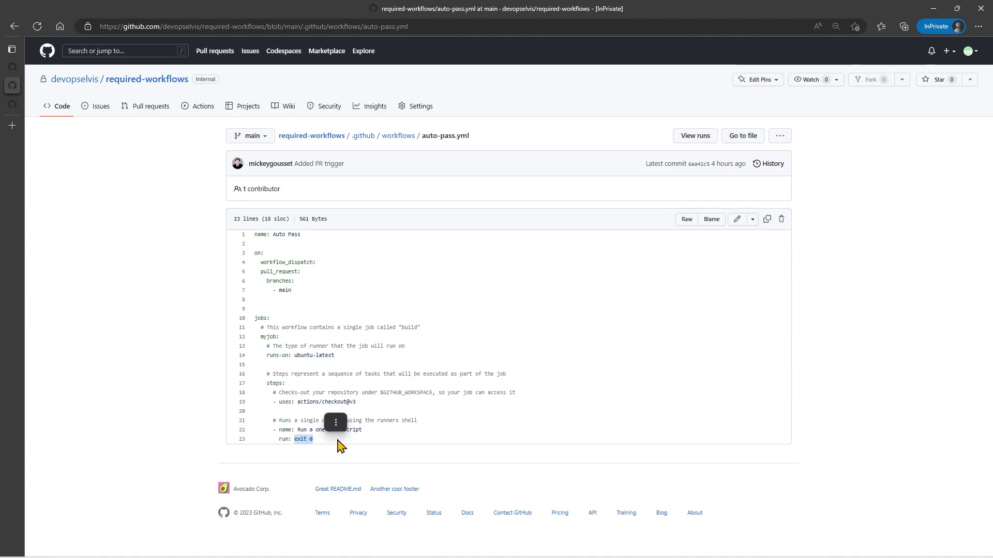
left_click(409, 138)
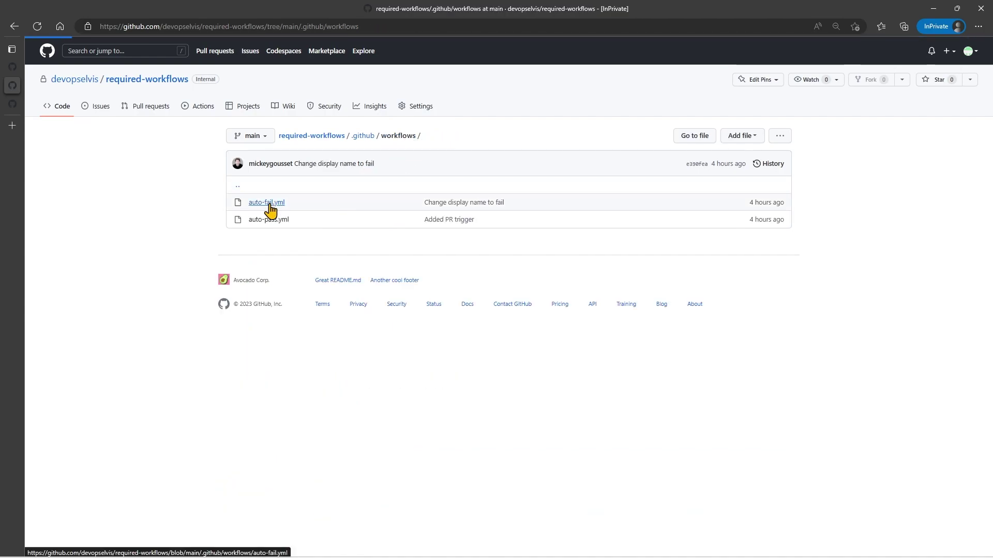
left_click(268, 204)
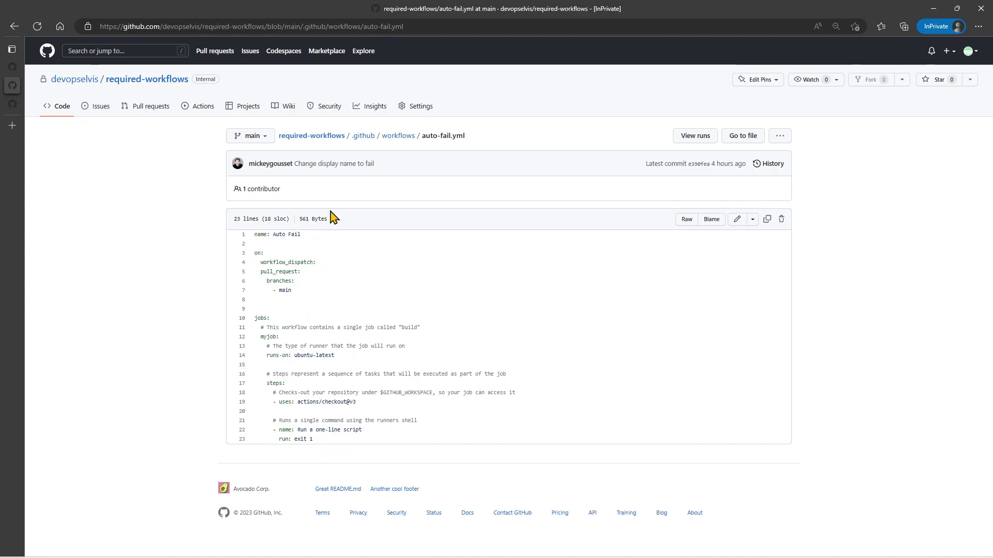
left_click(397, 136)
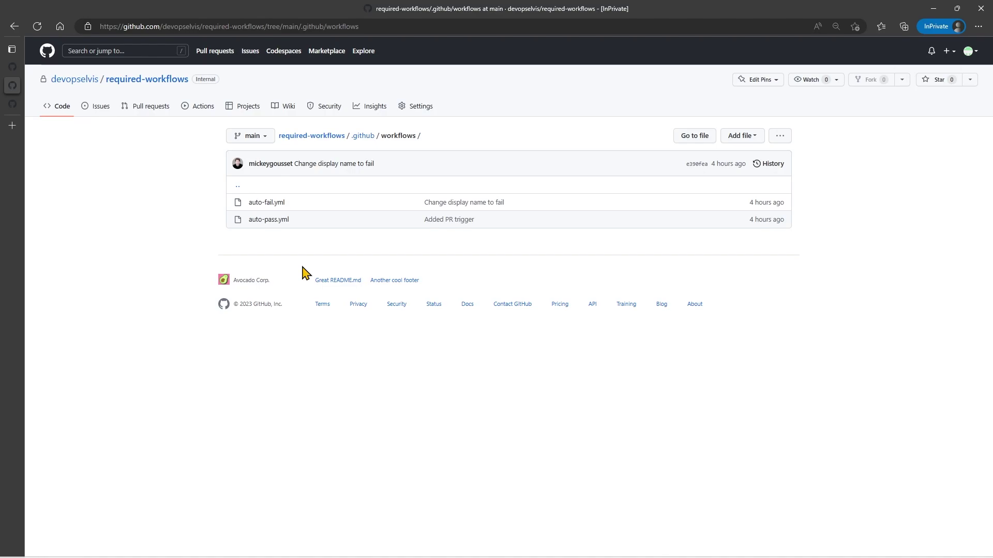
- Examine the Access options in the general Actions settings of the required-workflows repository
left_click(419, 109)
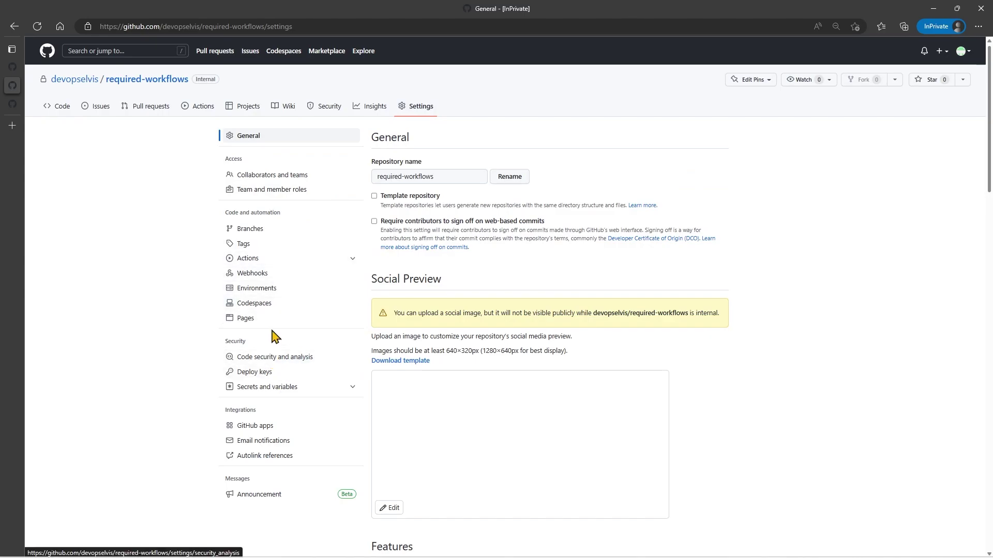
left_click(281, 260)
left_click(257, 274)
scroll(595, 385, "down", 4)
scroll(623, 383, "down", 5)
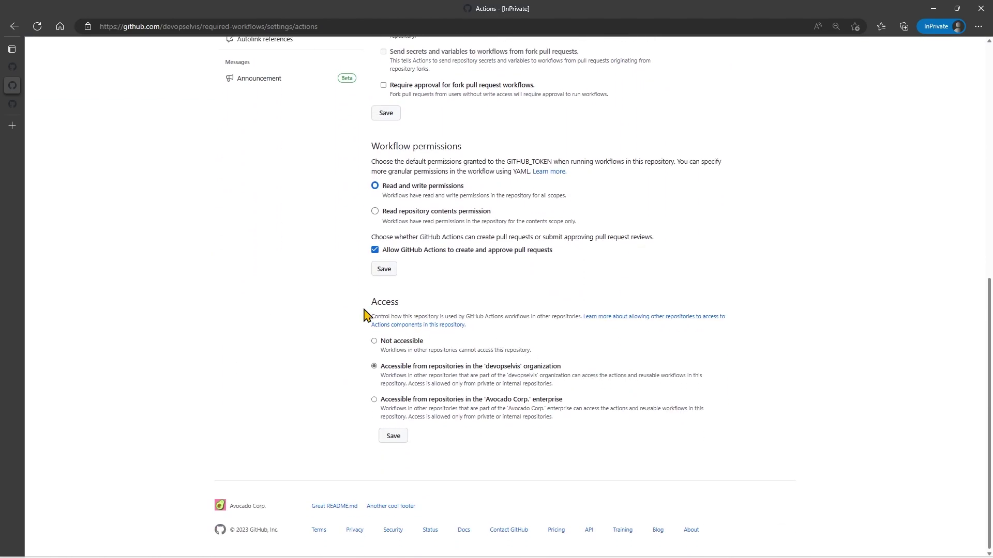
left_click_drag(371, 312, 403, 318)
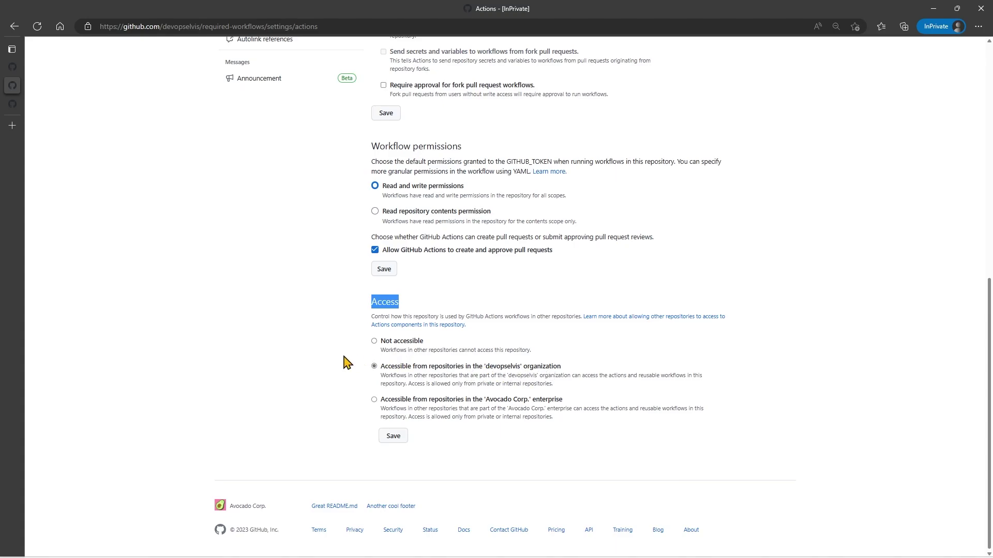
scroll(333, 356, "up", 8)
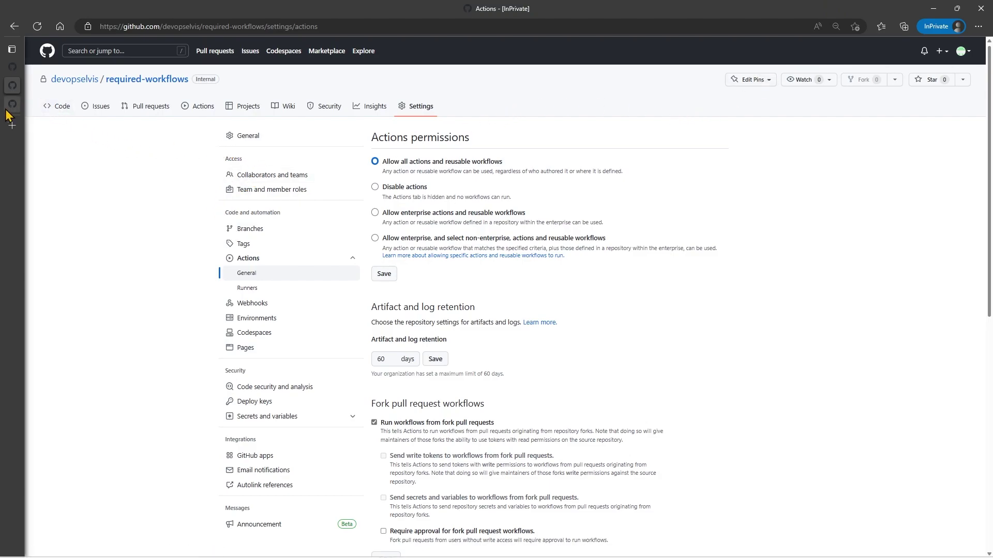
- View the my-awesome-build.yml workflow file in the required-workflows-demo repository
left_click(21, 103)
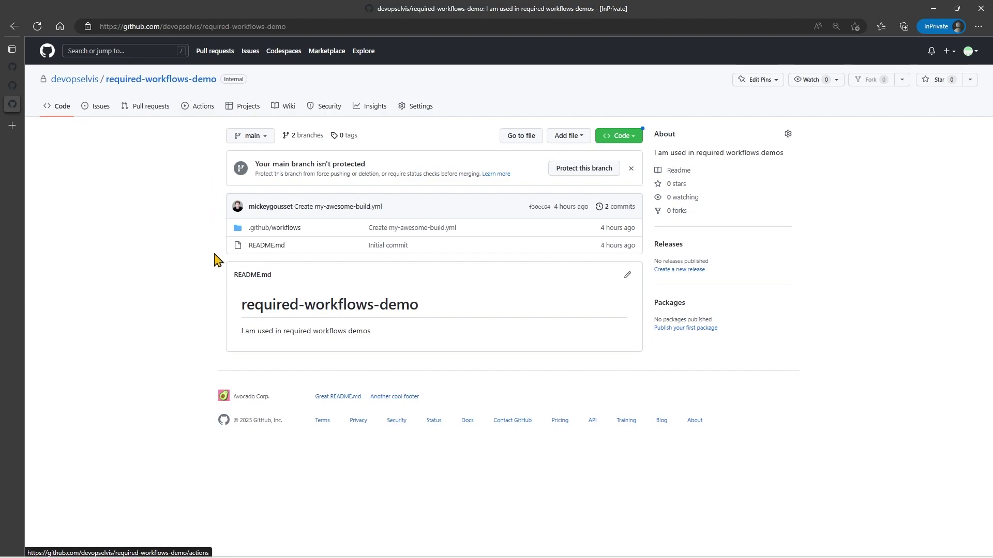
left_click(288, 229)
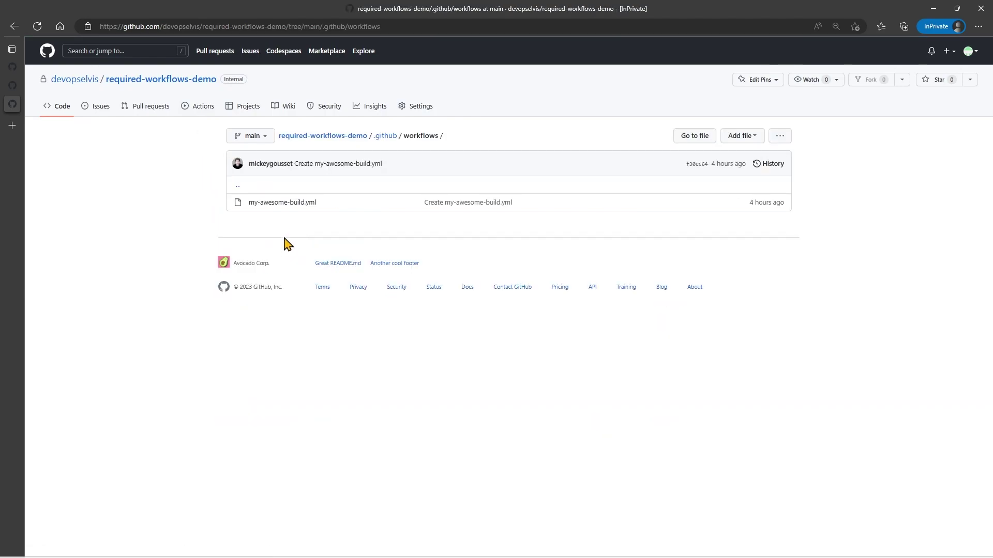
left_click(283, 205)
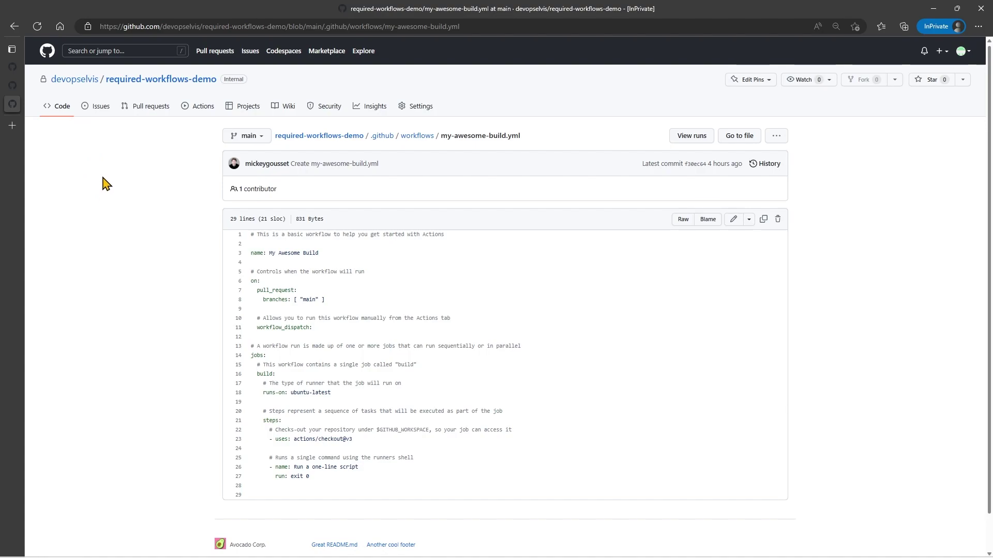
- Open the devopselvis organization's general Actions settings and start adding a required workflow
left_click(12, 69)
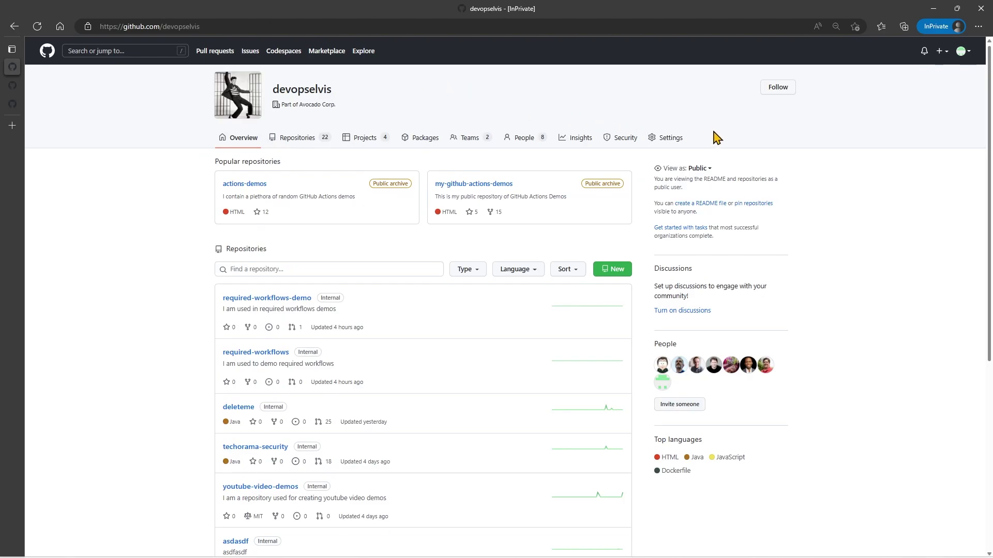
left_click(676, 139)
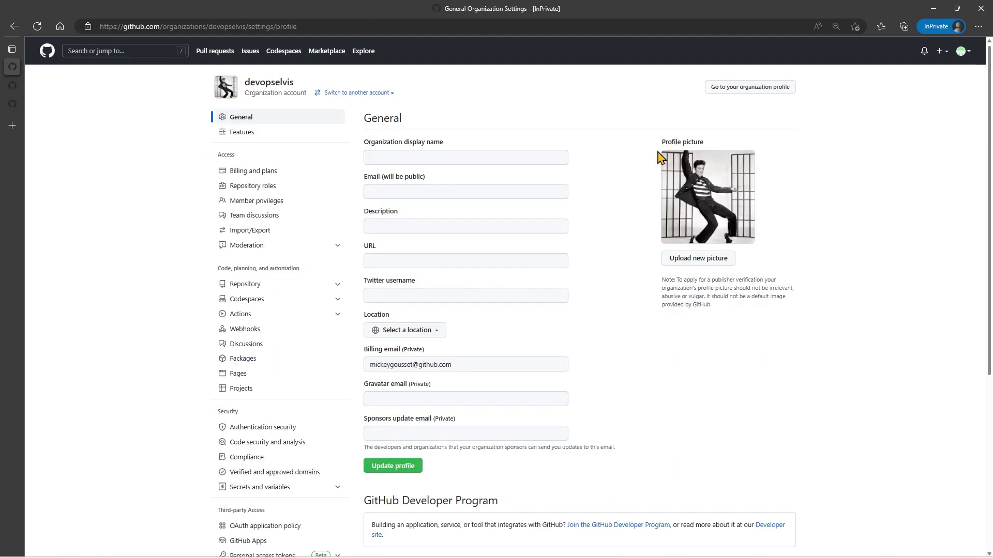
left_click(300, 316)
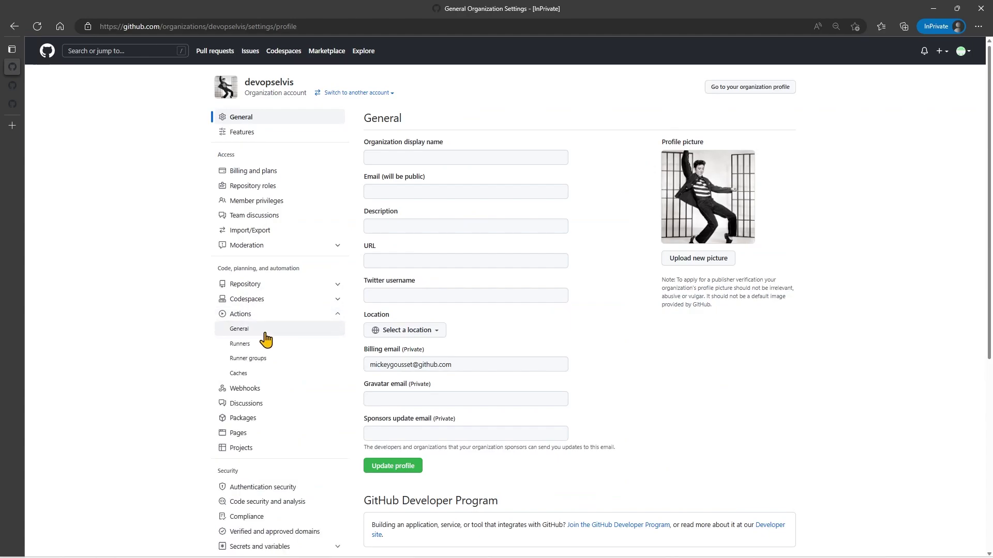
left_click(263, 334)
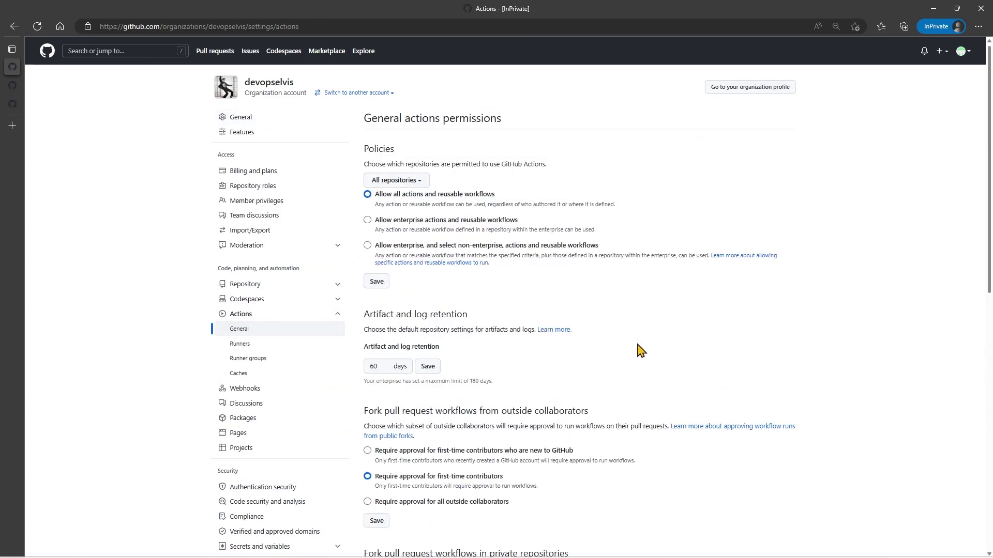
scroll(655, 340, "down", 5)
scroll(656, 339, "down", 5)
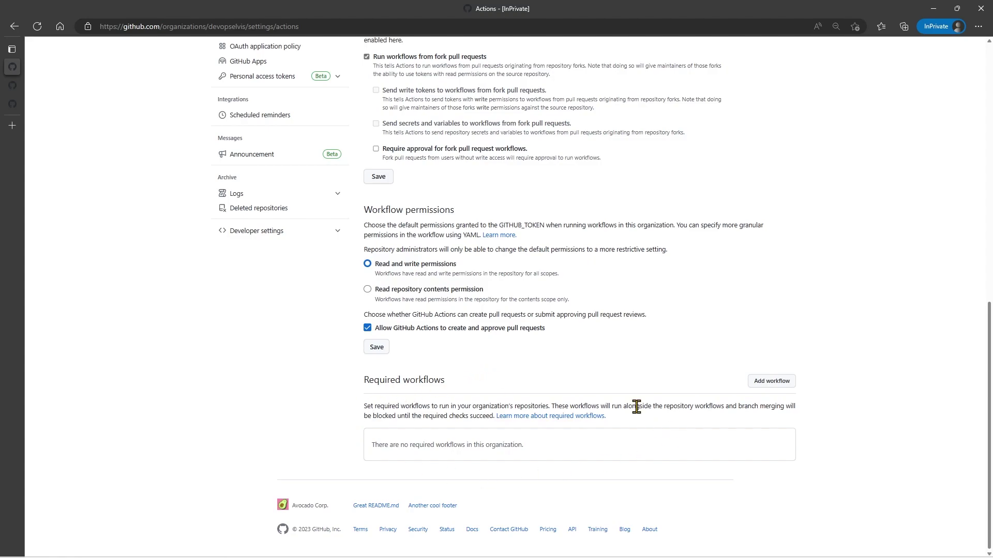
left_click(768, 384)
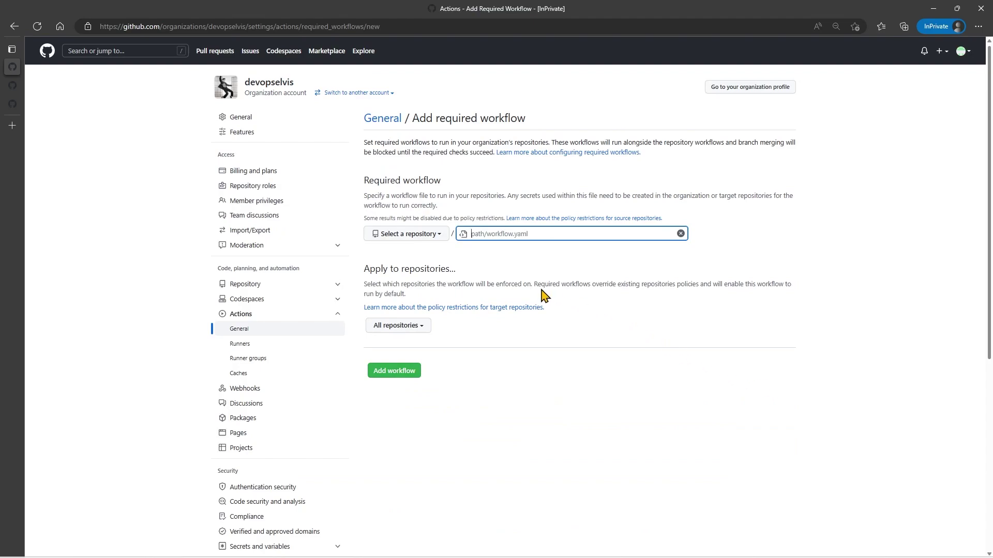
- Set the required workflow's source to .github/workflows/auto-pass.yml in the required-workflows repository
left_click(436, 239)
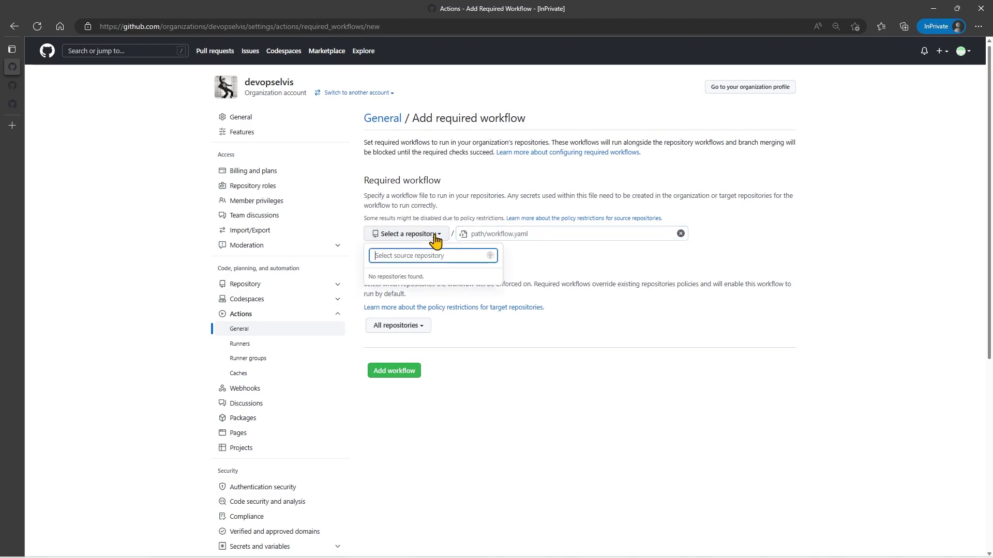
type("req")
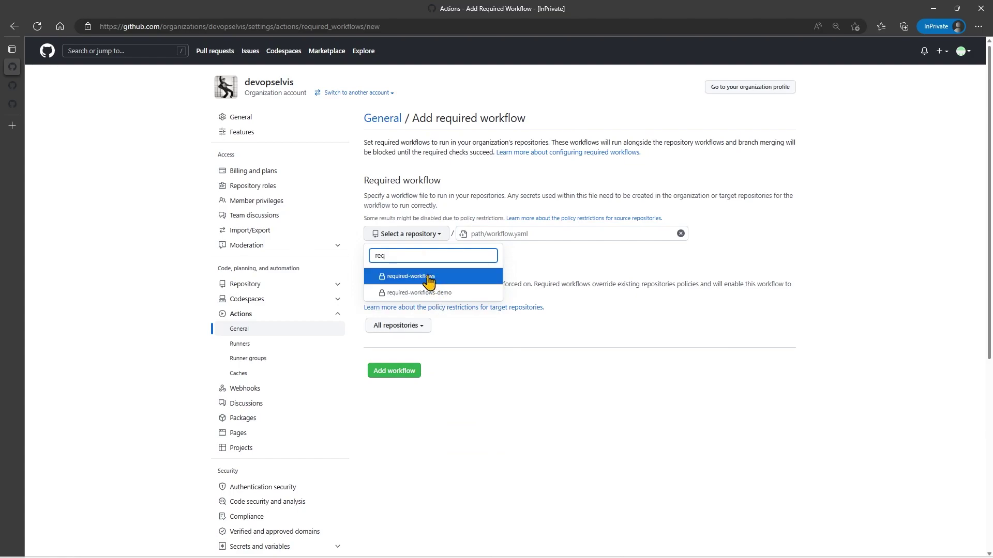
left_click(428, 279)
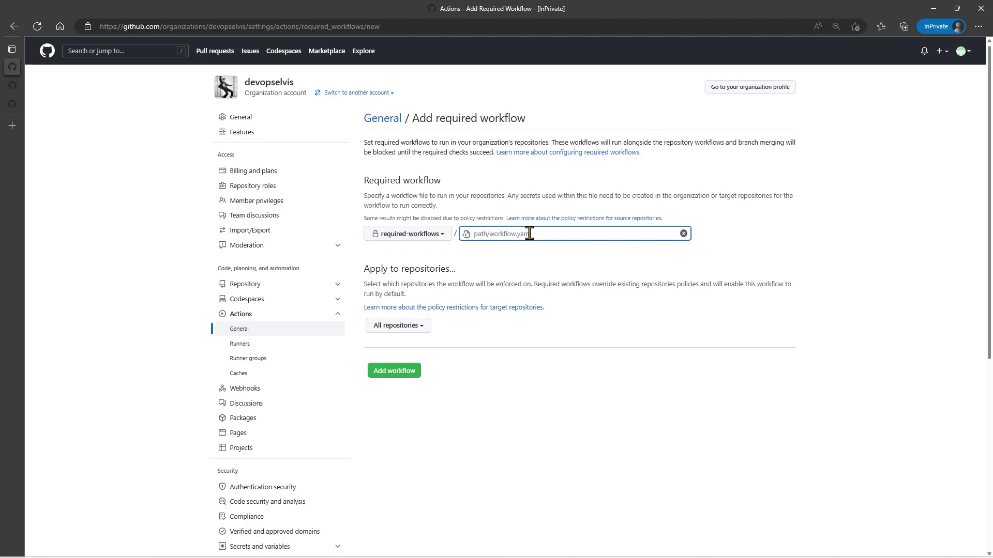
type(".github")
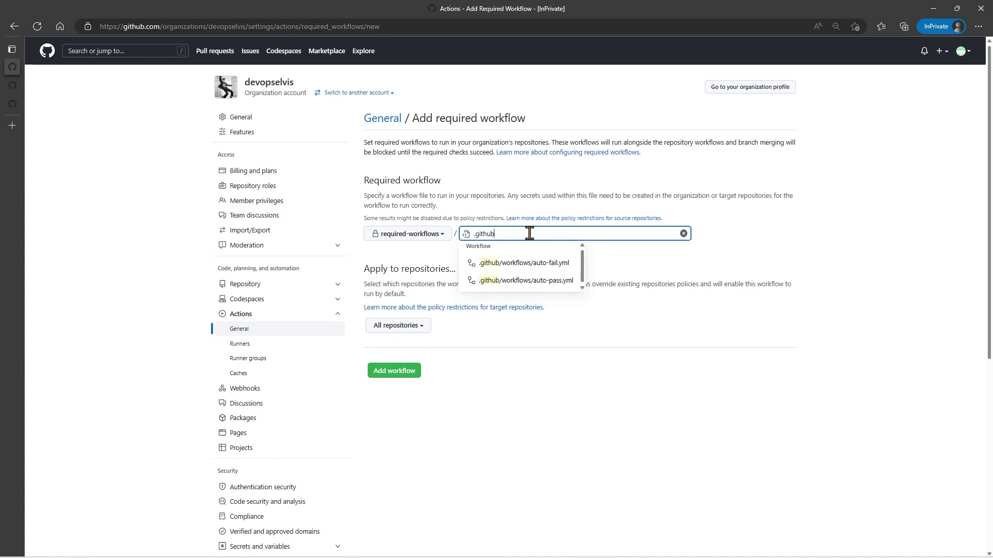
key("Escape")
type("thub/")
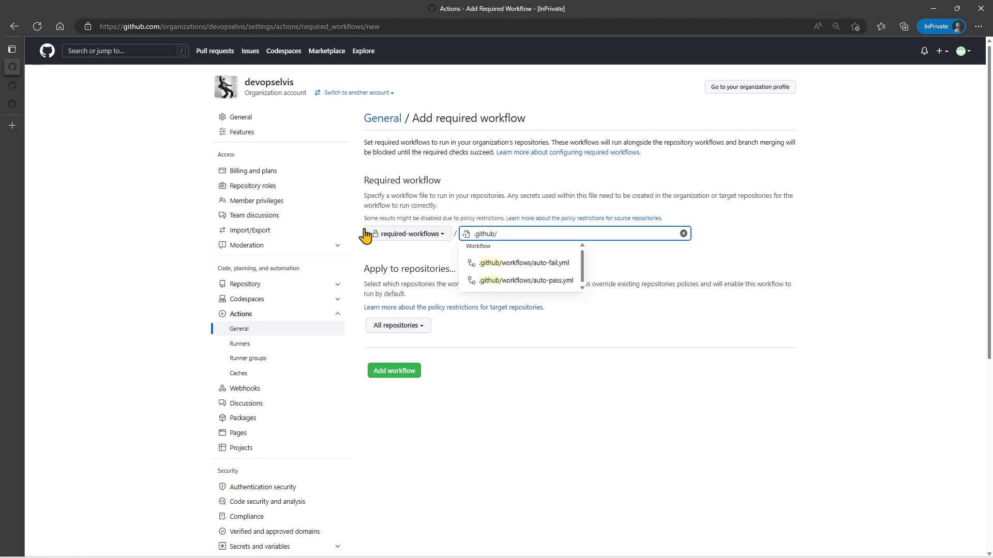
left_click(516, 280)
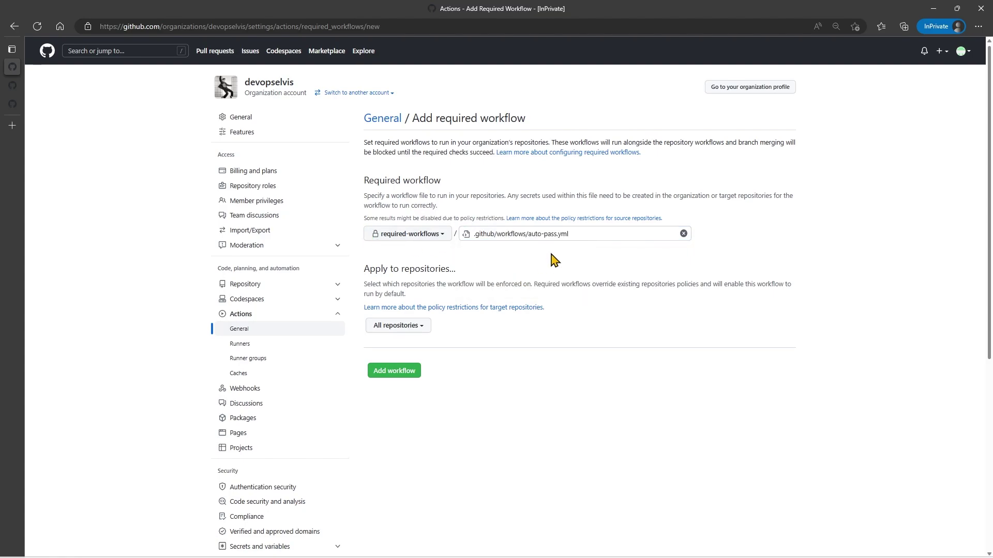
- Limit the required workflow to the selected repository required-workflows-demo and add it to the organization
left_click(419, 336)
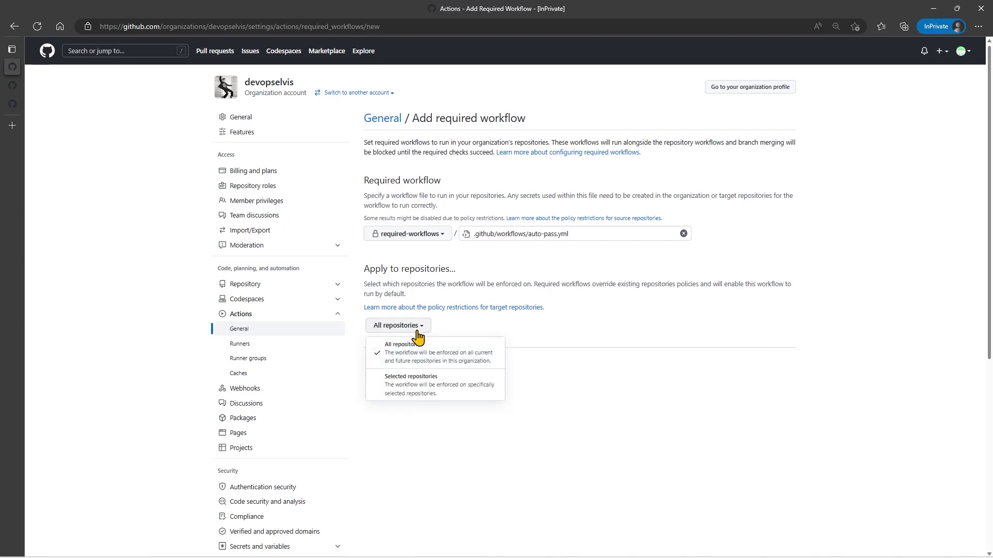
left_click(408, 392)
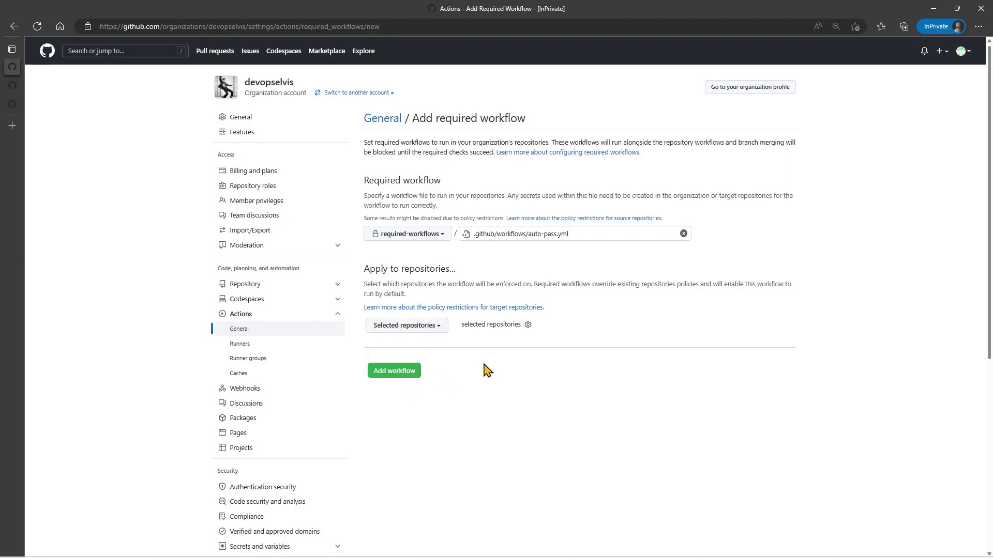
left_click(527, 325)
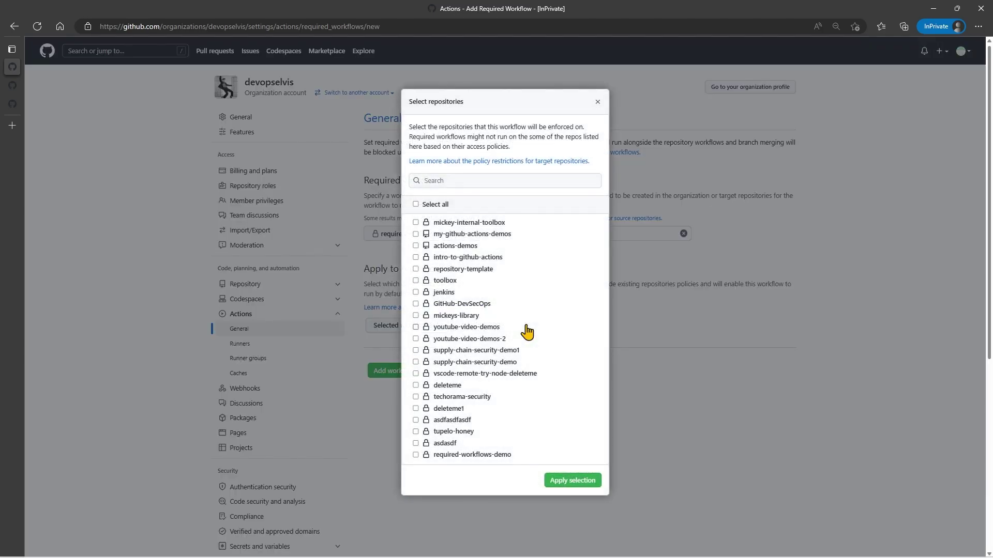
left_click(480, 181)
type("req")
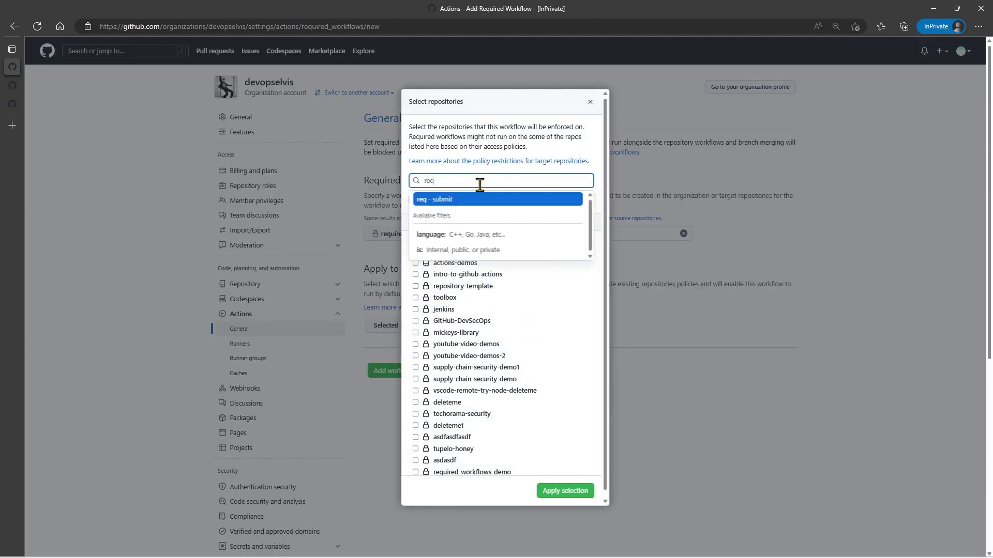
key("Return")
left_click(417, 257)
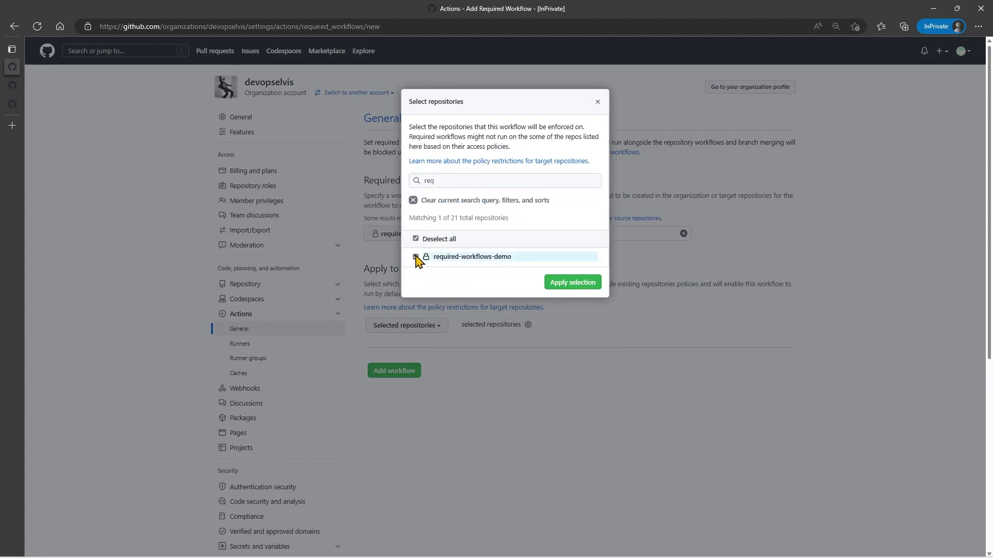
left_click(591, 288)
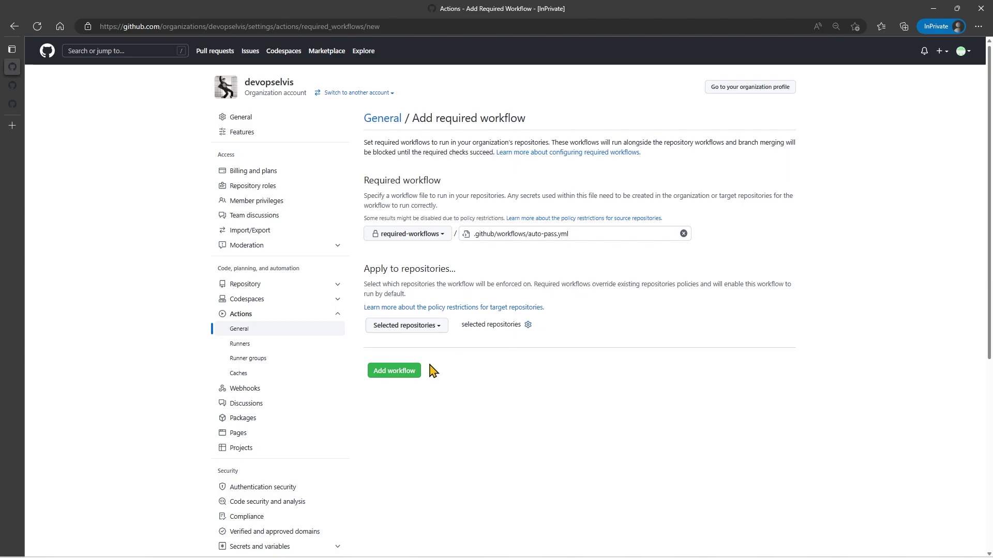
left_click(403, 371)
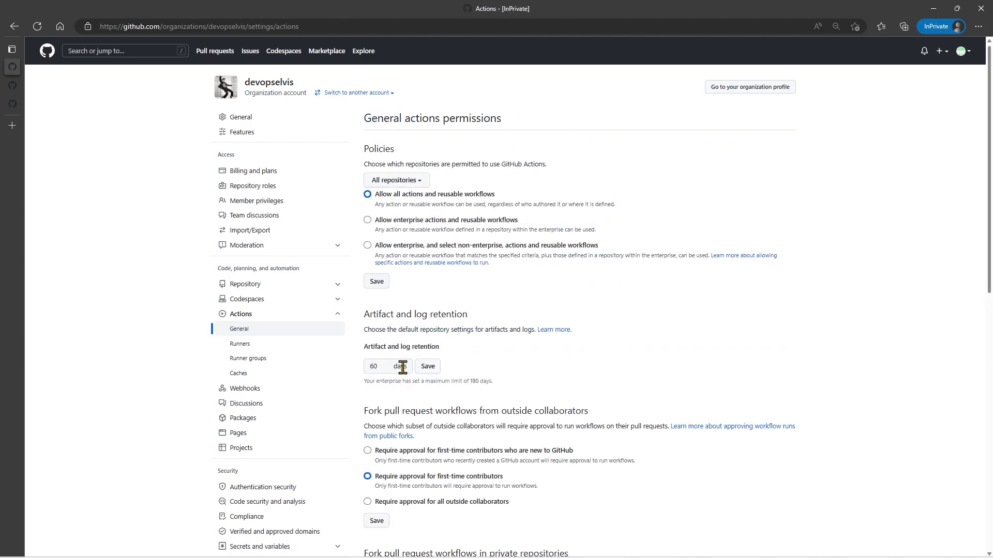
scroll(528, 381, "down", 15)
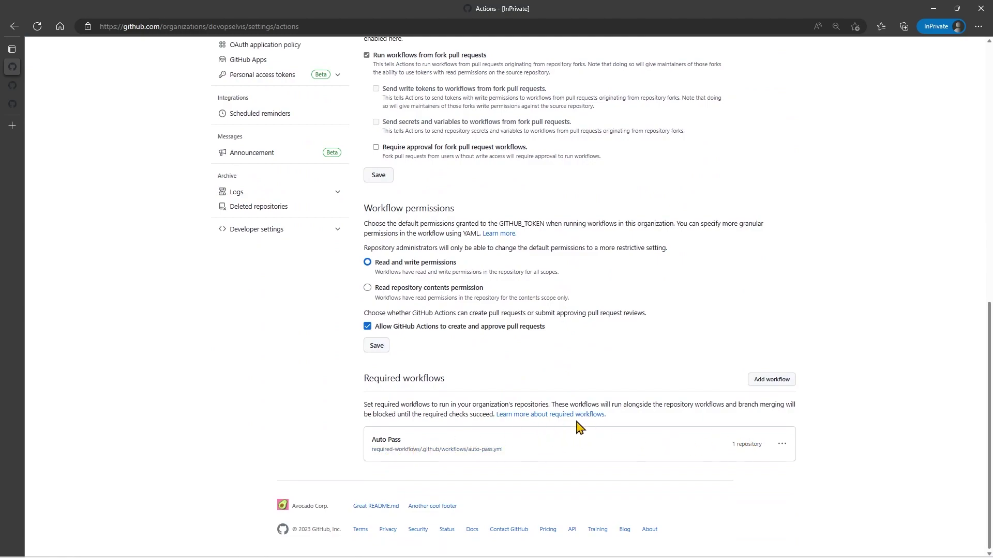
- Edit README.md in the required-workflows-demo repository, adding the line "YouTube!!" at the end
left_click(19, 106)
left_click(58, 107)
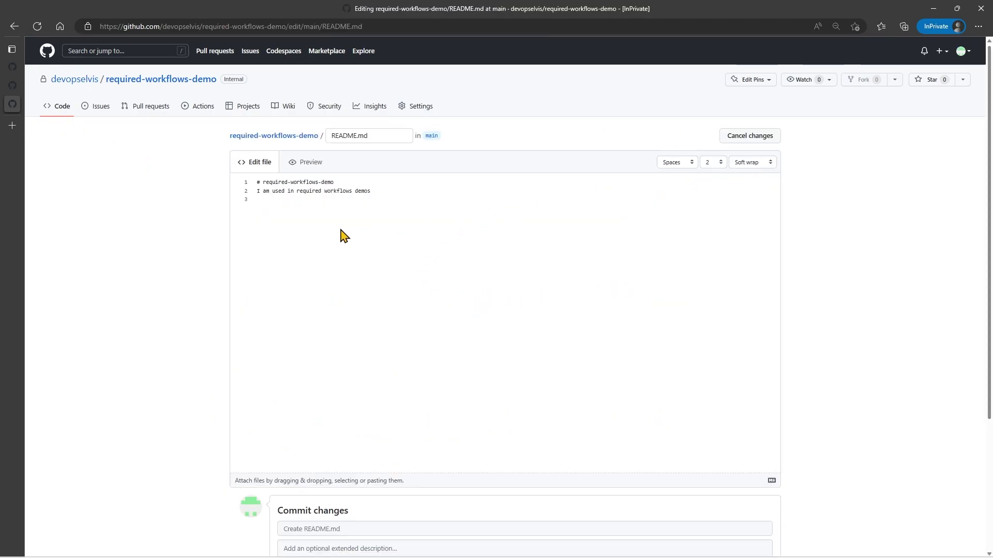
left_click(370, 203)
key("Return")
- Commit the change as "Updated readme" to a new branch named with the author's username plus "/youtube", and create a pull request into main
scroll(362, 227, "down", 3)
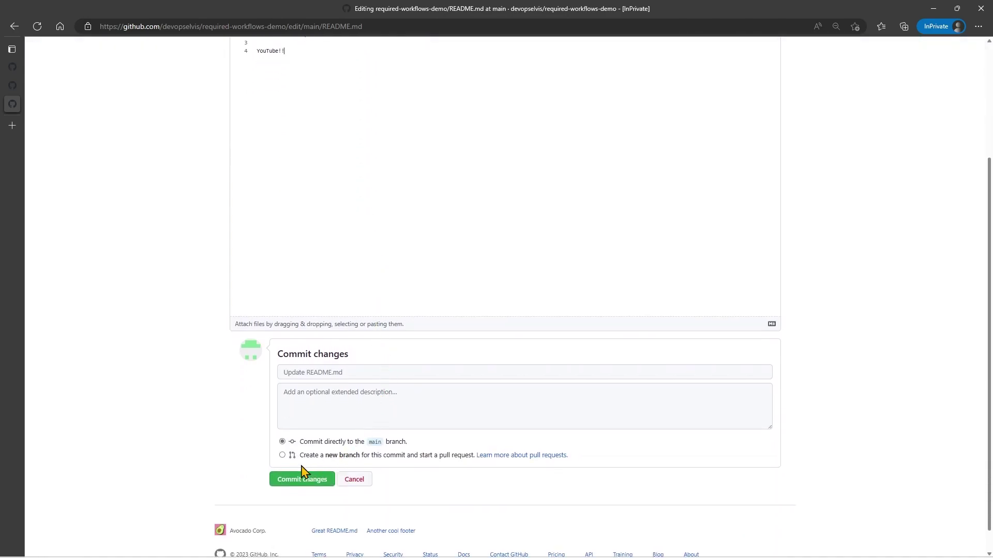
left_click(282, 456)
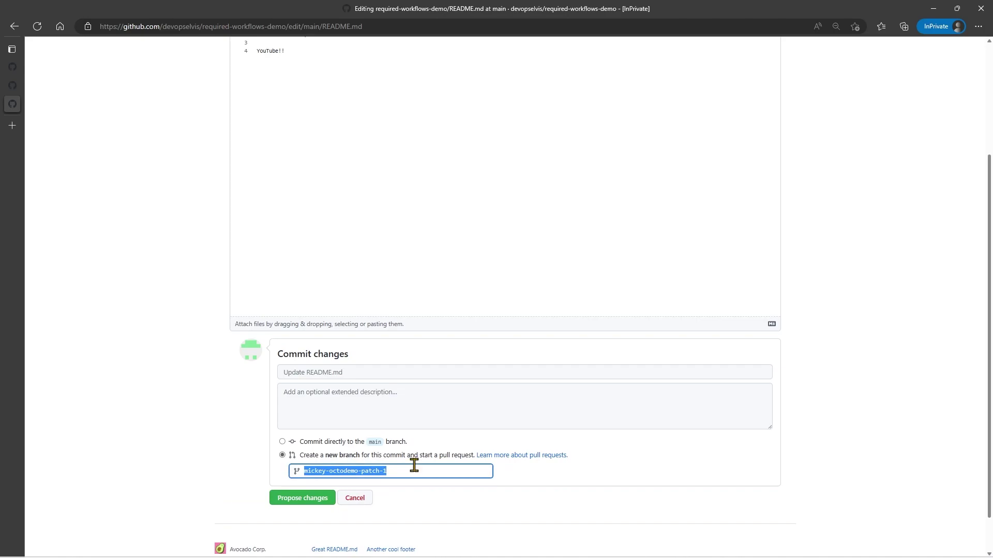
type("mickeyg")
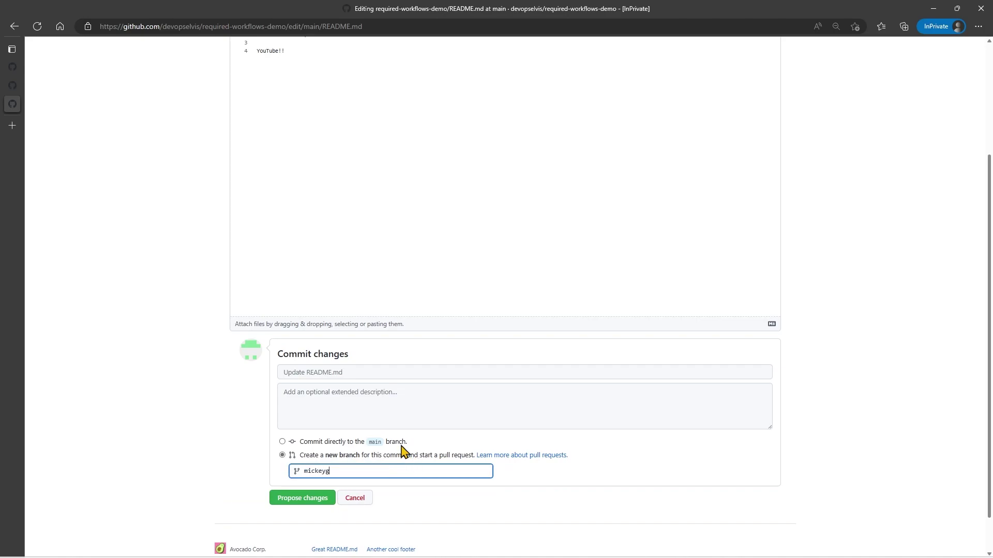
type("ousset/youtube")
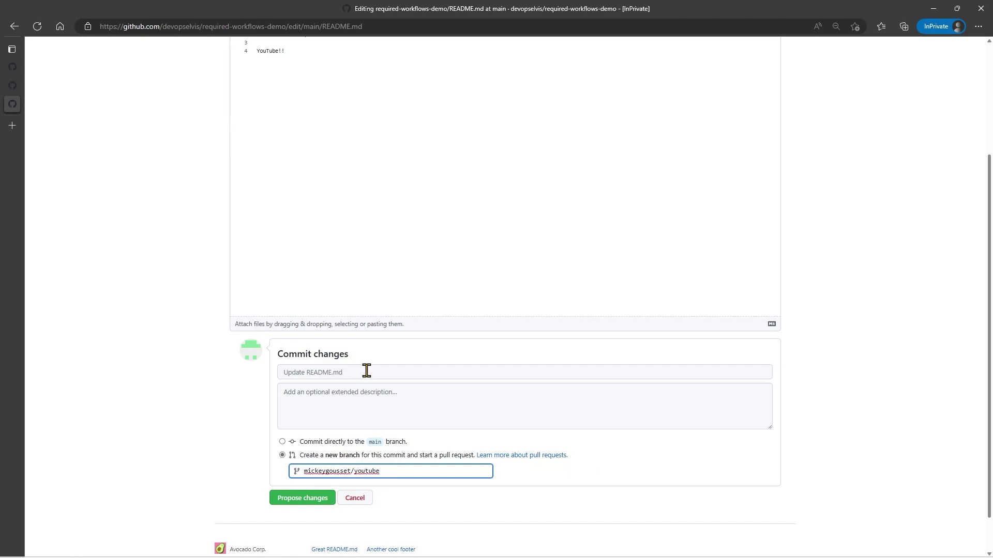
left_click(362, 372)
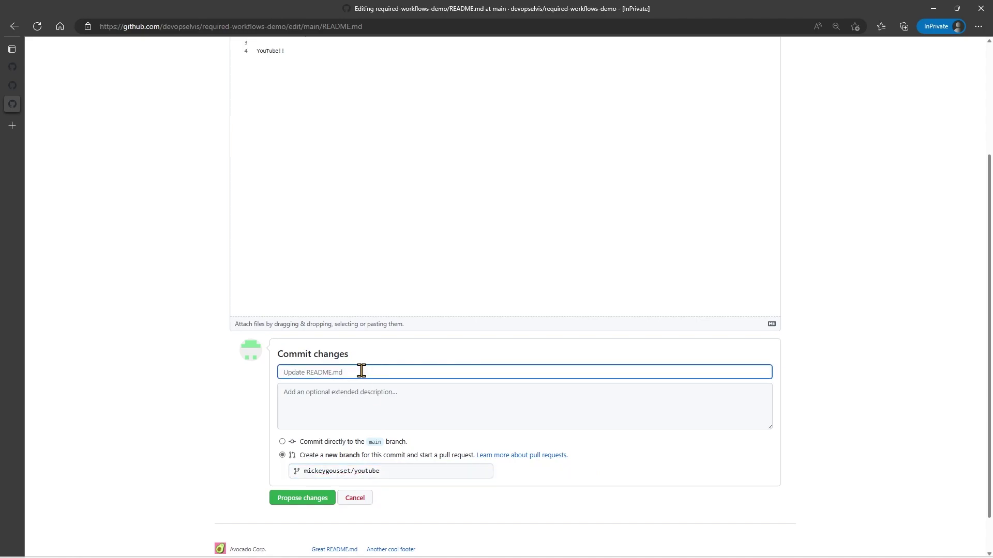
type("Updated readme")
left_click(310, 499)
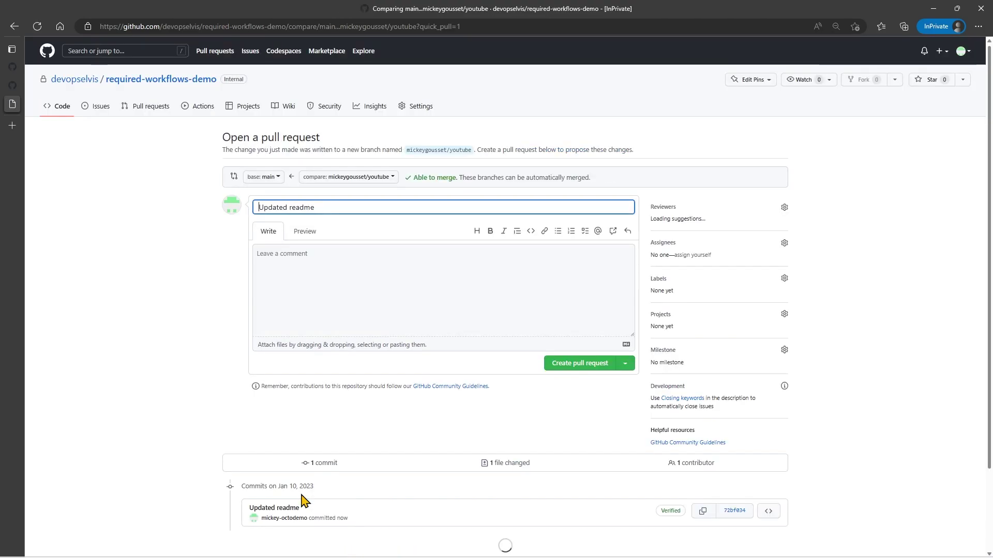
left_click(573, 370)
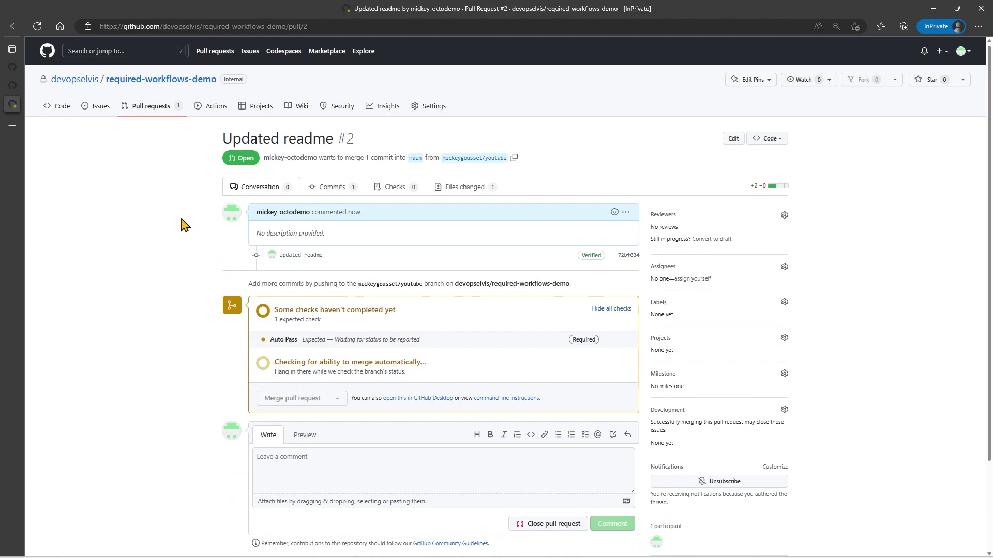
- Examine the pull request's Auto Pass check details and the run history of the Auto Pass required workflow
scroll(205, 382, "down", 2)
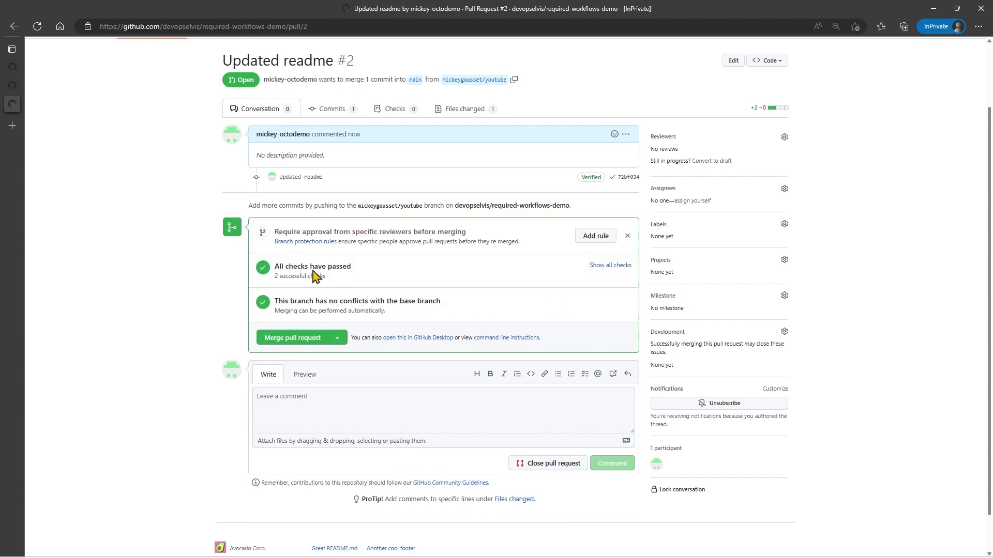
left_click(613, 265)
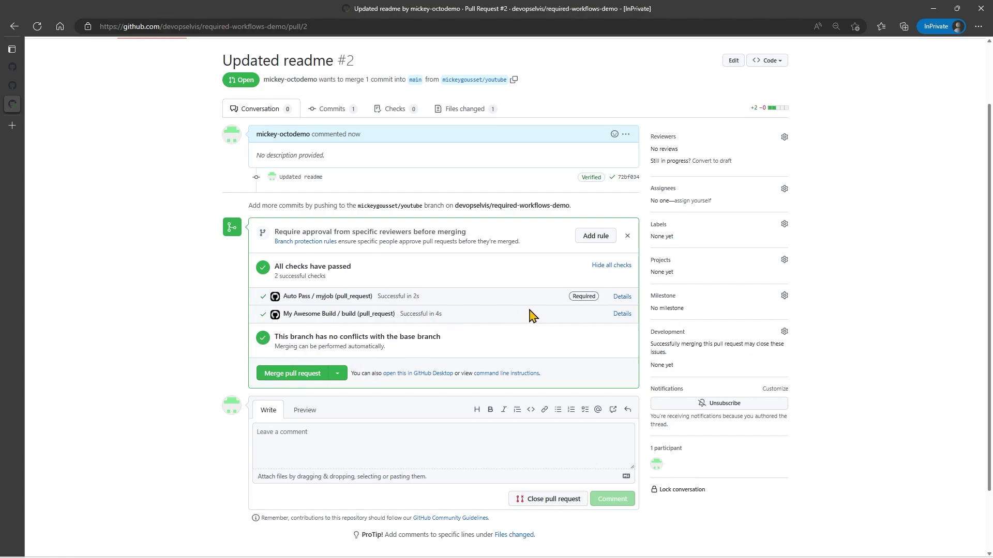
left_click(622, 296)
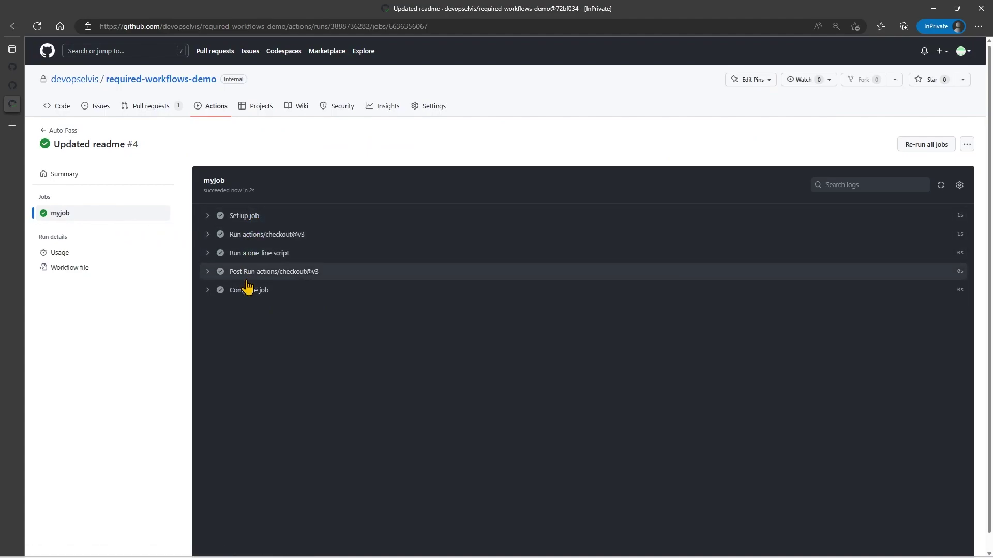
left_click(216, 109)
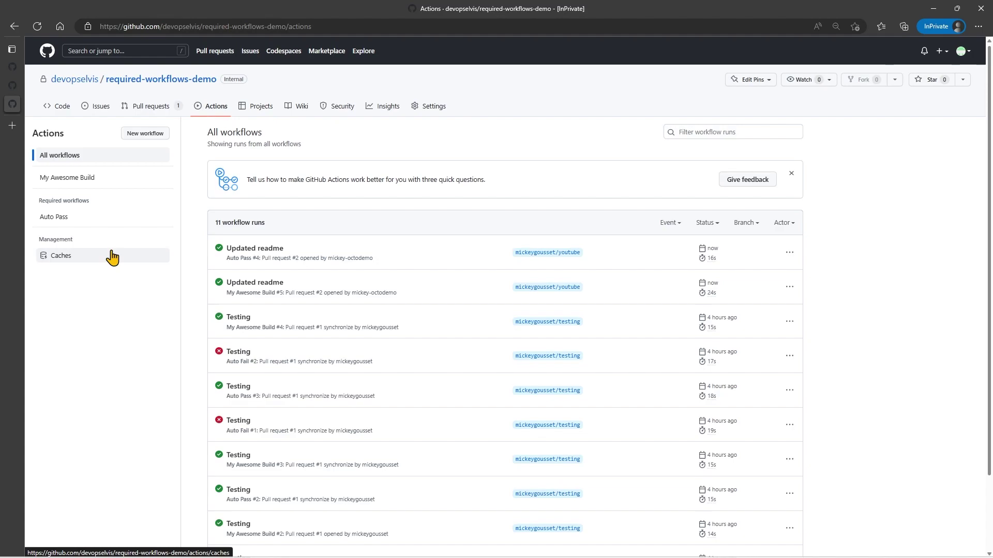
left_click(68, 219)
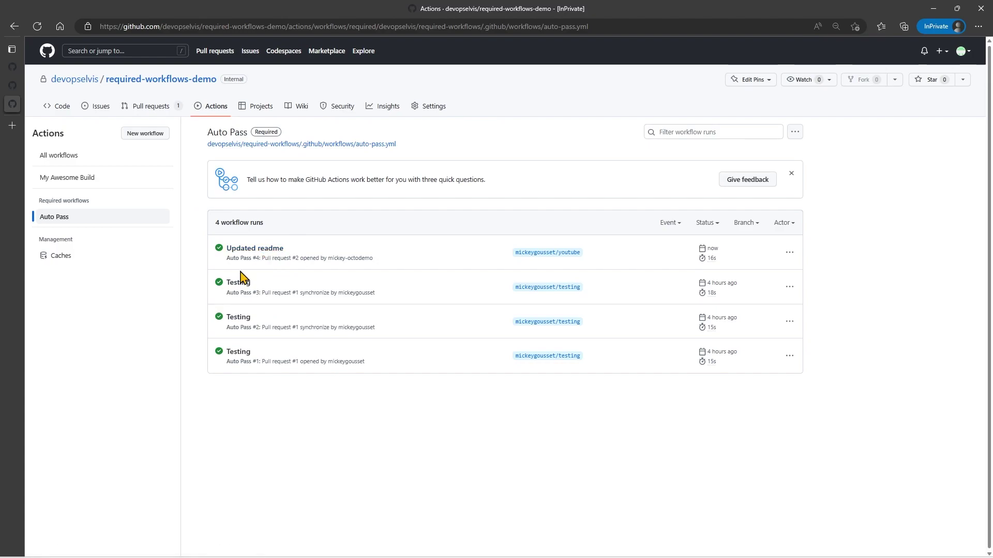
- Start another required workflow in the organization's Actions settings, with .github/workflows/auto-fail.yml from the required-workflows repository as its source
left_click(11, 67)
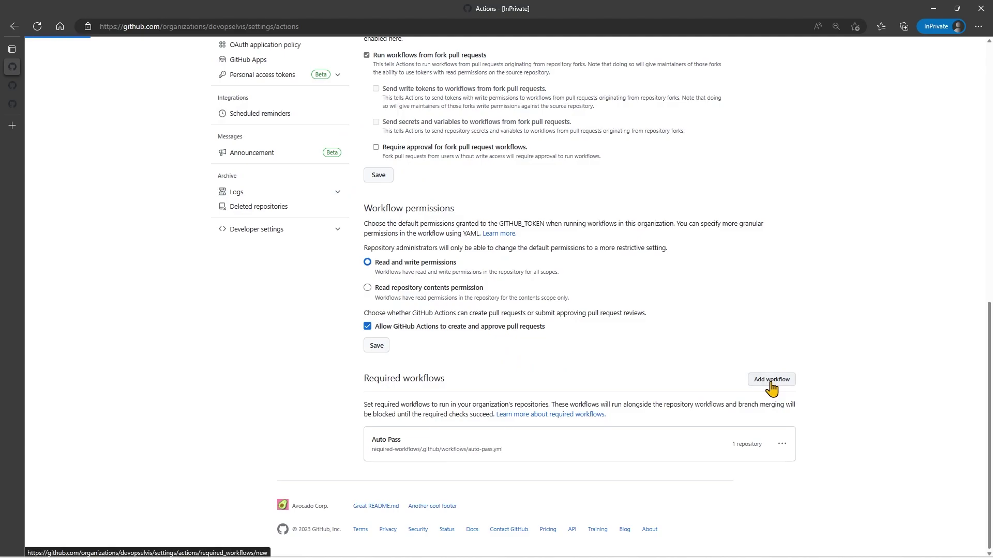
left_click(771, 389)
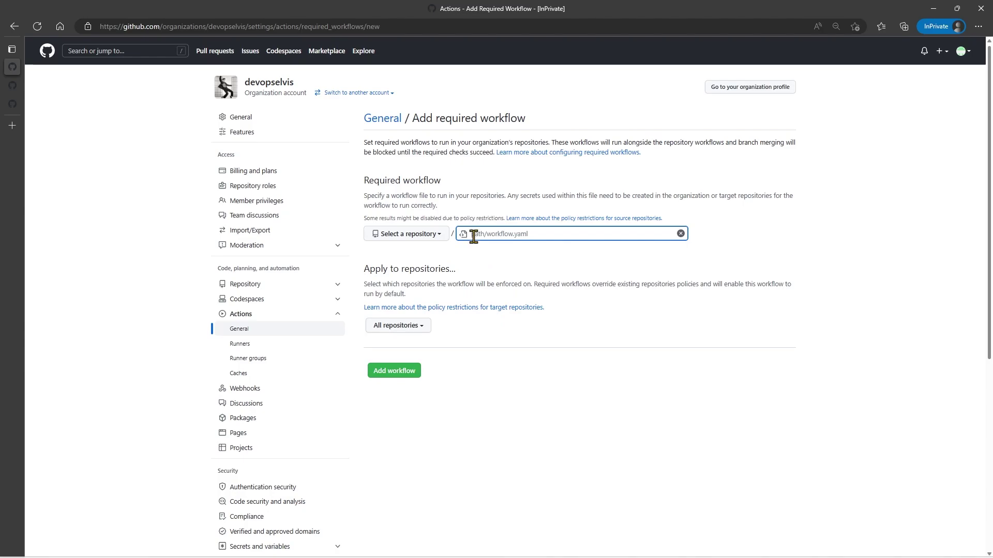
left_click(437, 234)
type("req")
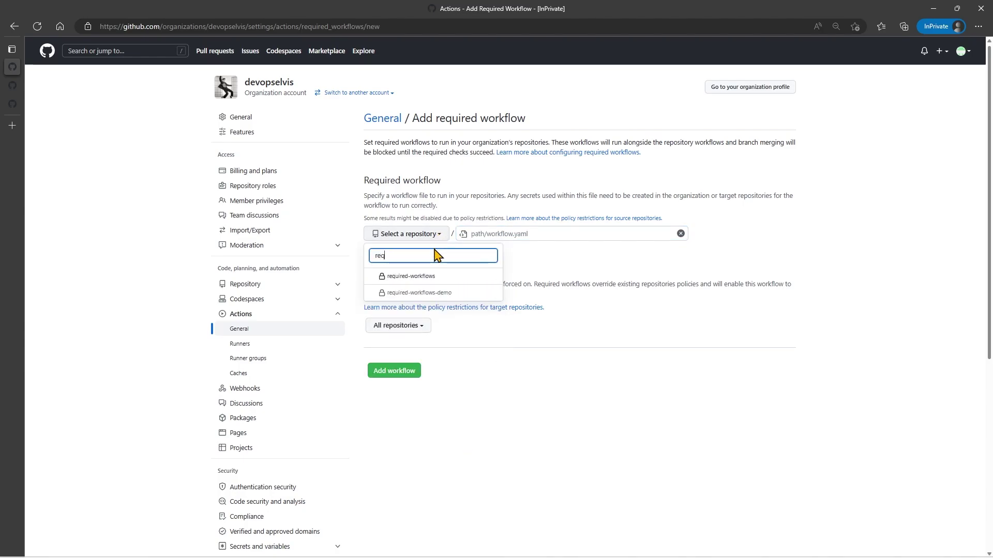
left_click(411, 276)
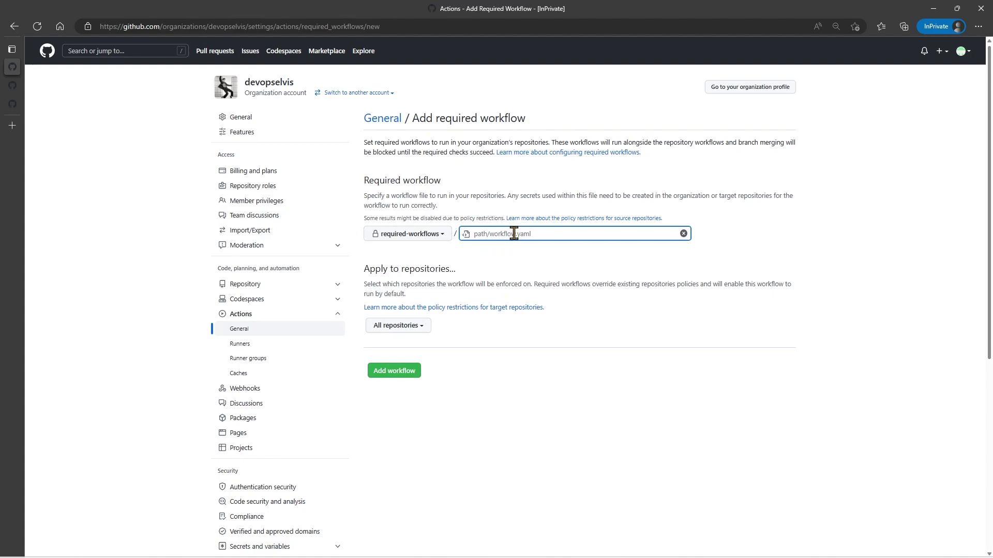
type(".gi")
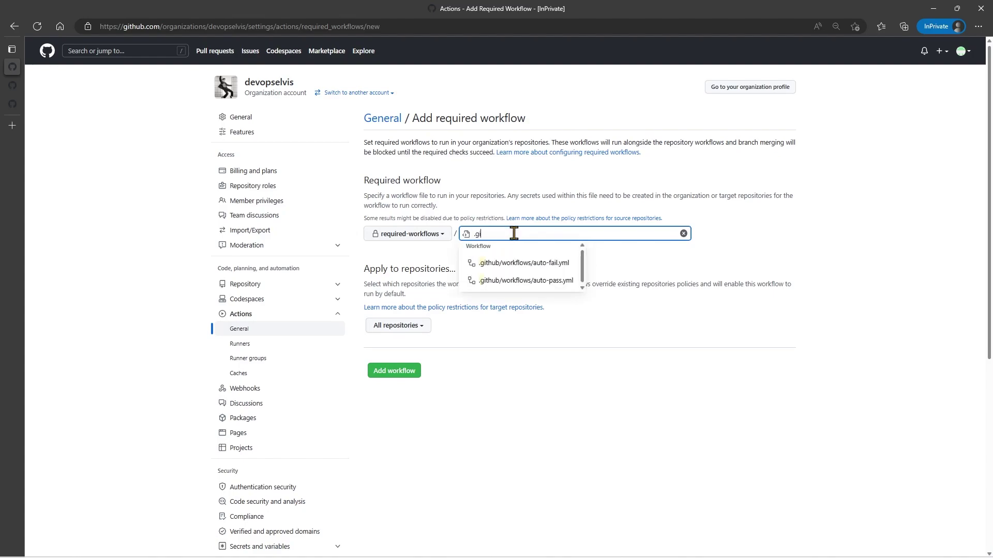
left_click(518, 265)
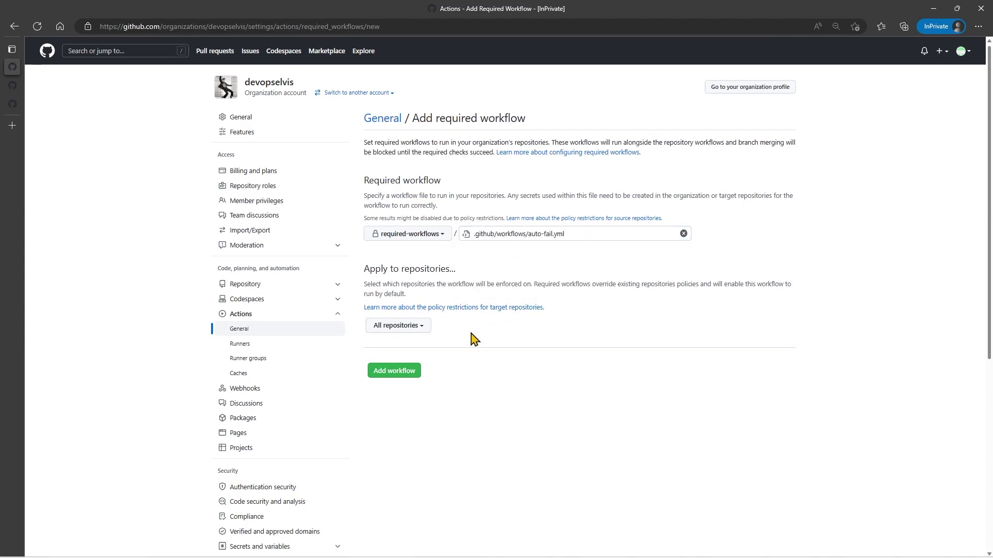
- Apply the auto-fail.yml required workflow only to the required-workflows-demo repository and add it to the organization
left_click(413, 327)
left_click(414, 387)
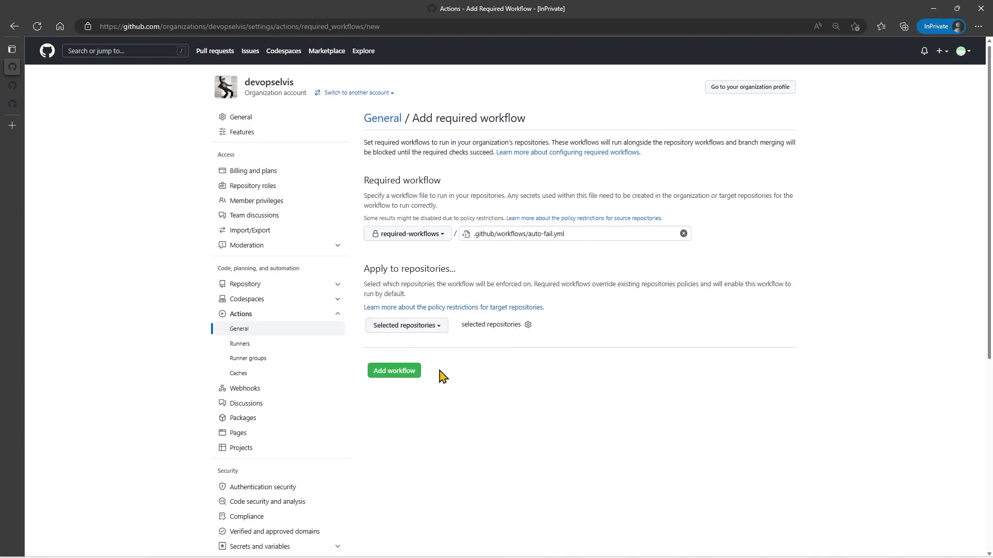
left_click(527, 326)
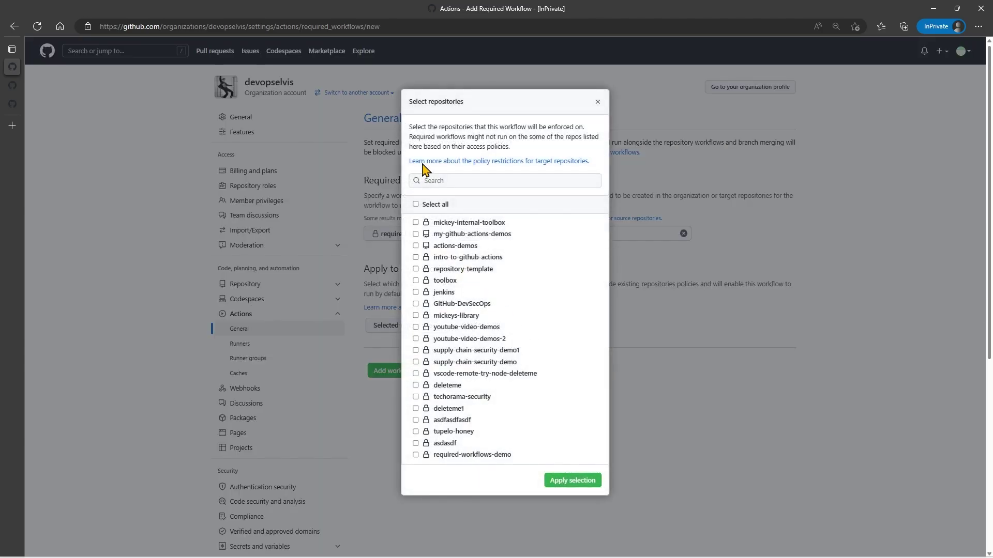
left_click(450, 185)
type("req")
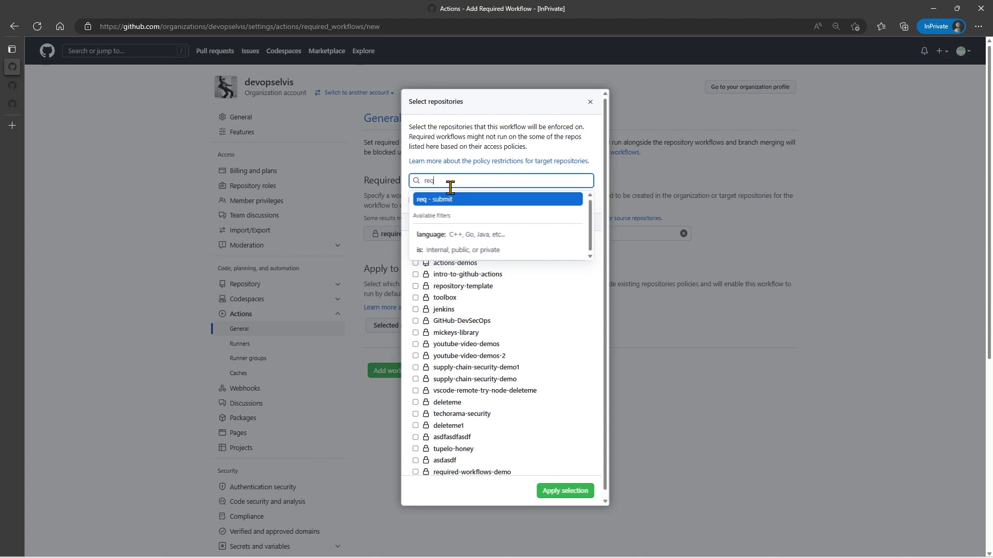
key("Return")
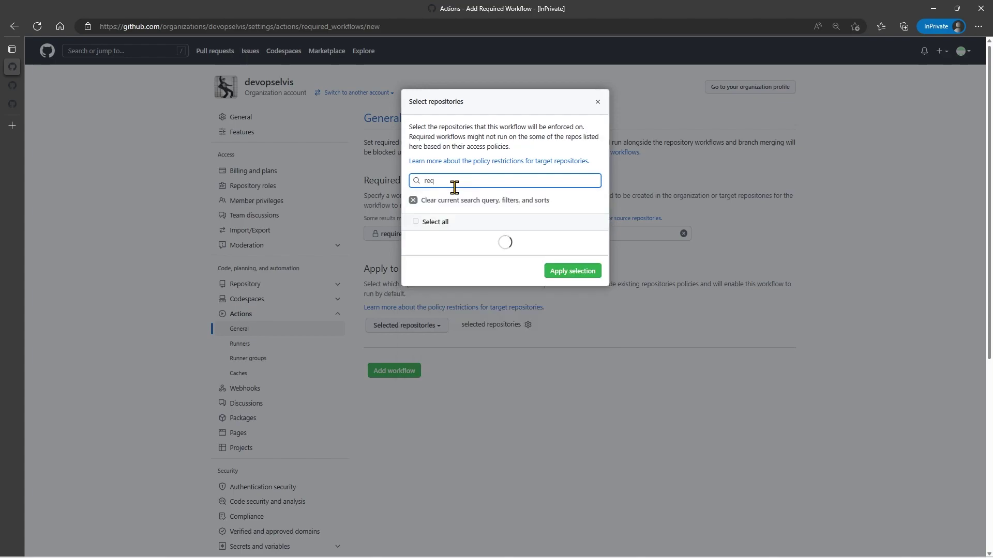
left_click(415, 257)
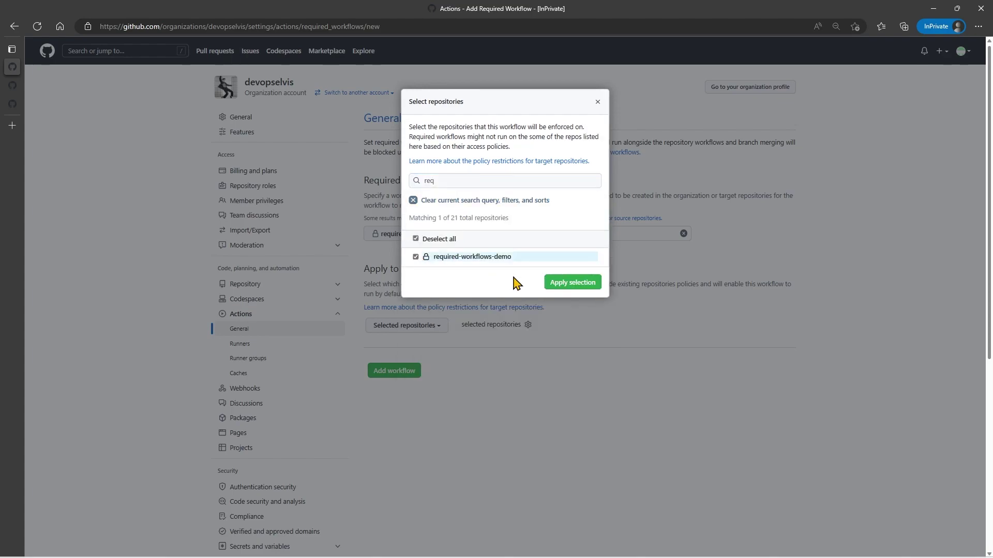
left_click(572, 283)
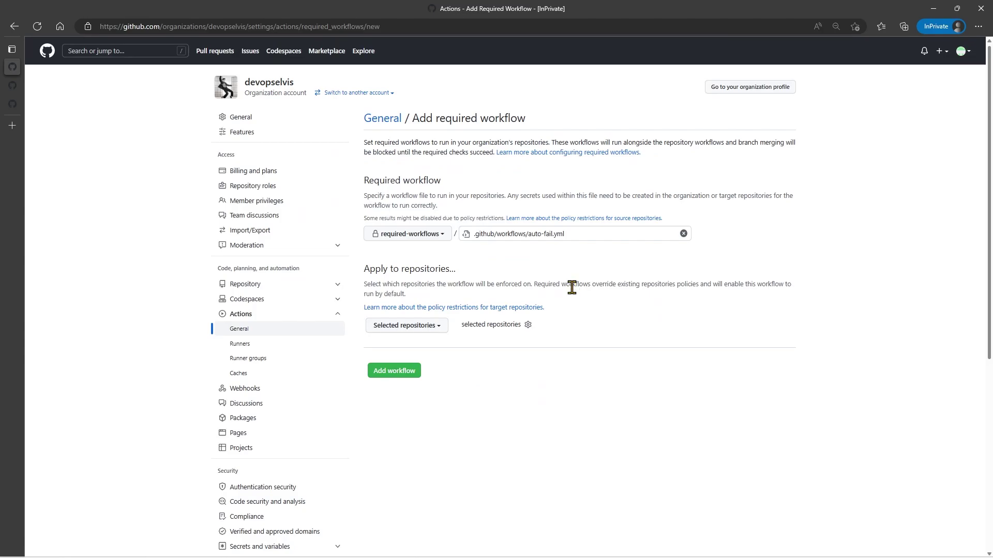
left_click(407, 371)
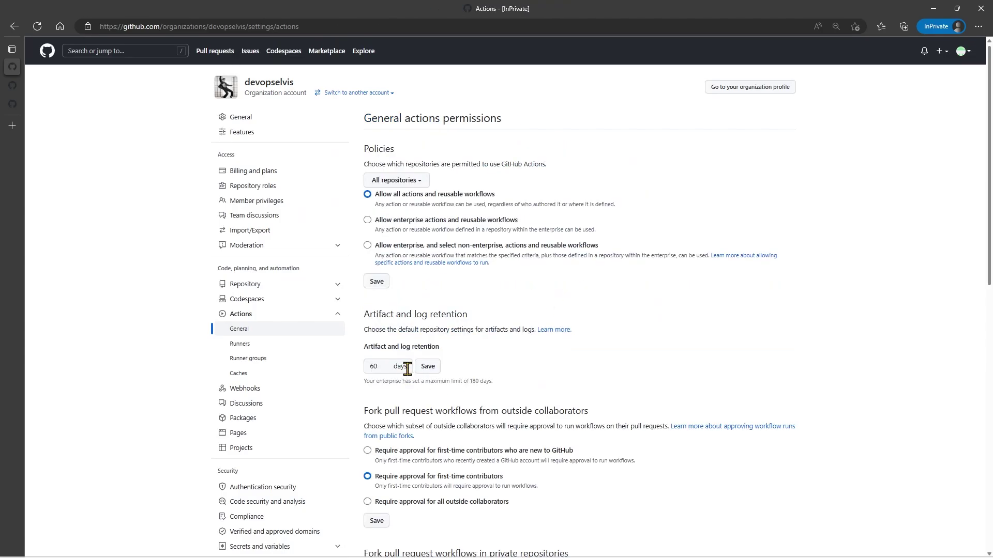
- Check the organization's required workflows list and the workflows shown in the required-workflows-demo repository's Actions
scroll(532, 379, "down", 10)
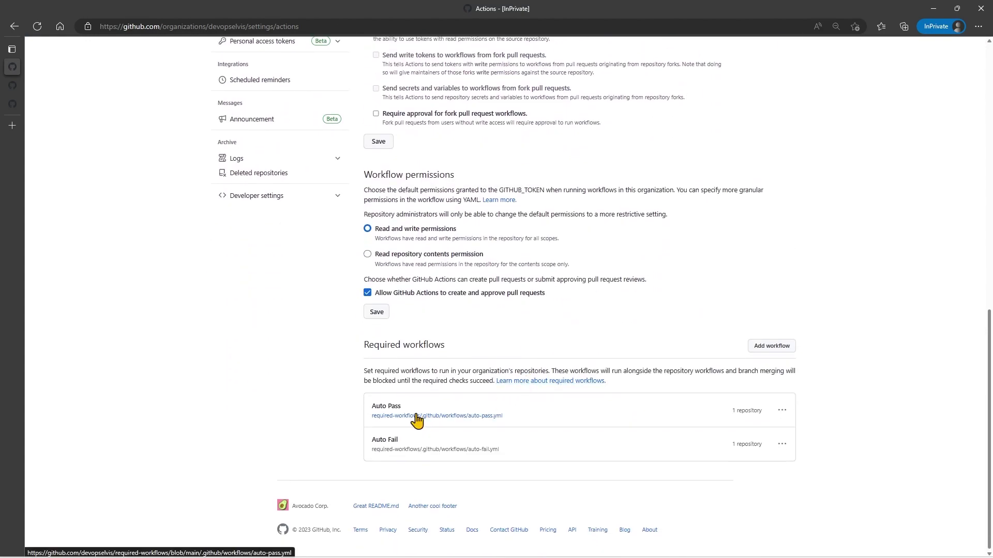
scroll(274, 382, "up", 8)
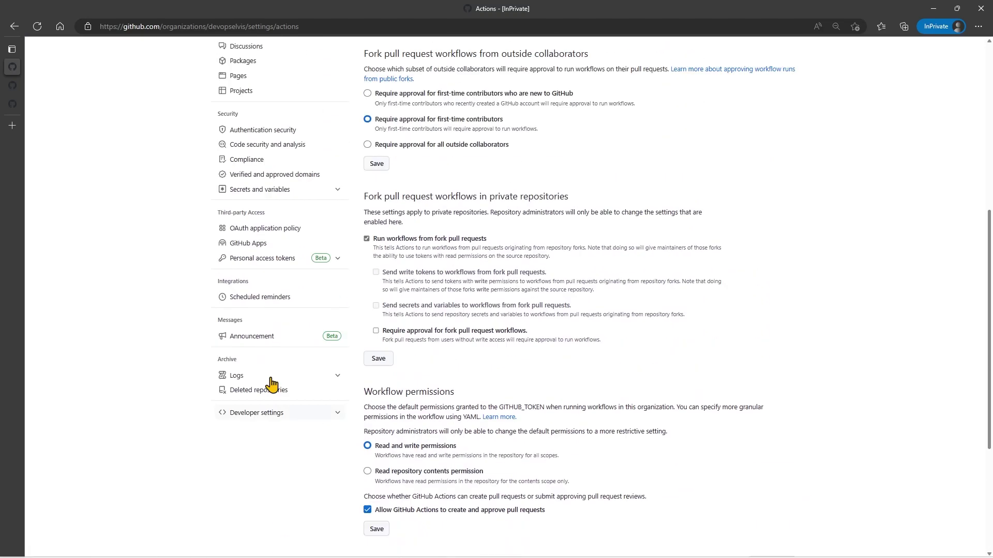
scroll(273, 382, "up", 3)
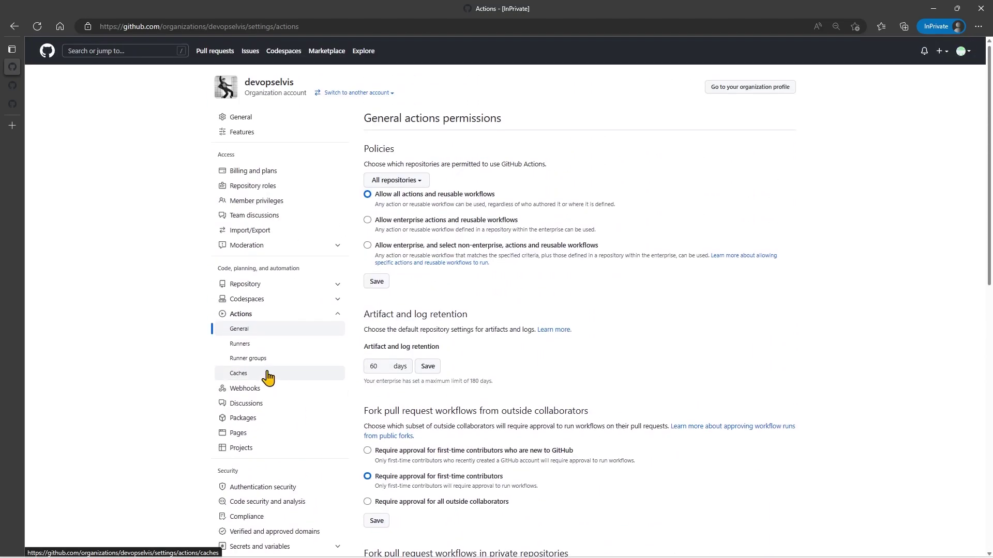
left_click(13, 103)
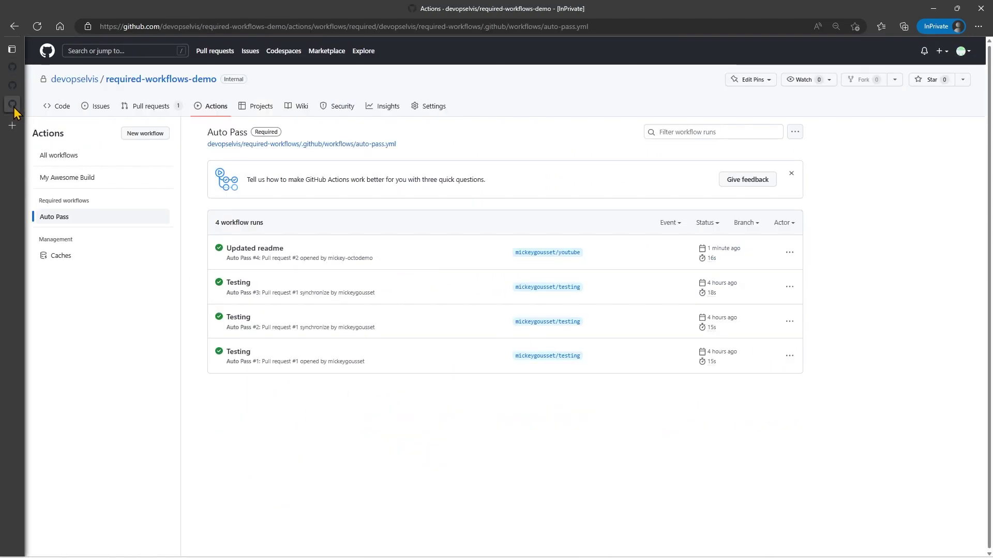
left_click(206, 109)
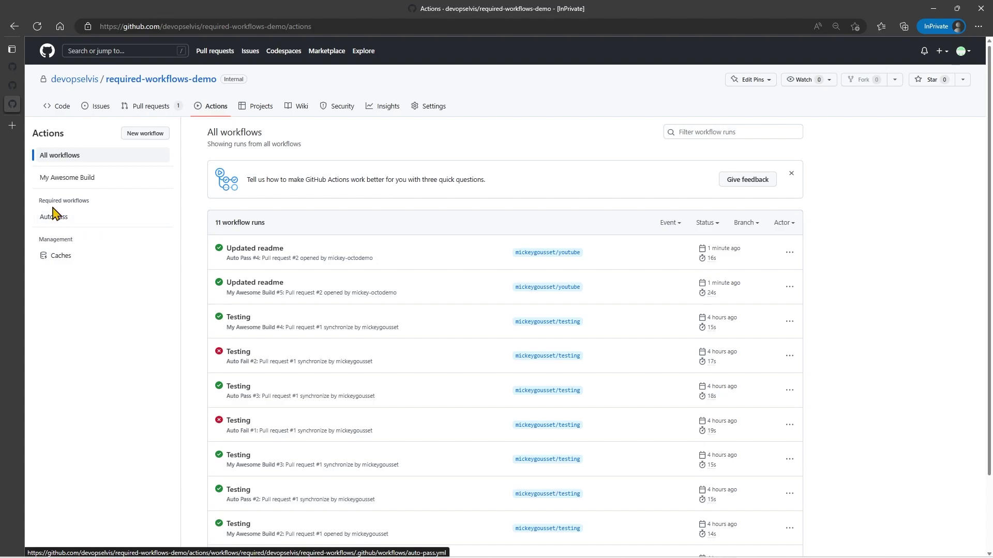
- Edit README.md on the pull request's youtube branch, adding "I should fail" after "YouTube!!" on line 4
left_click(58, 110)
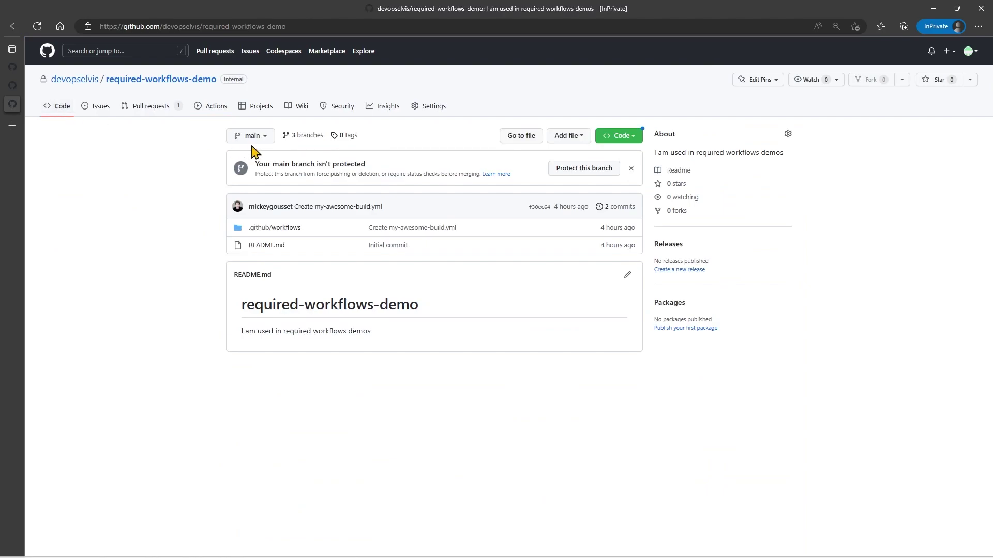
left_click(261, 138)
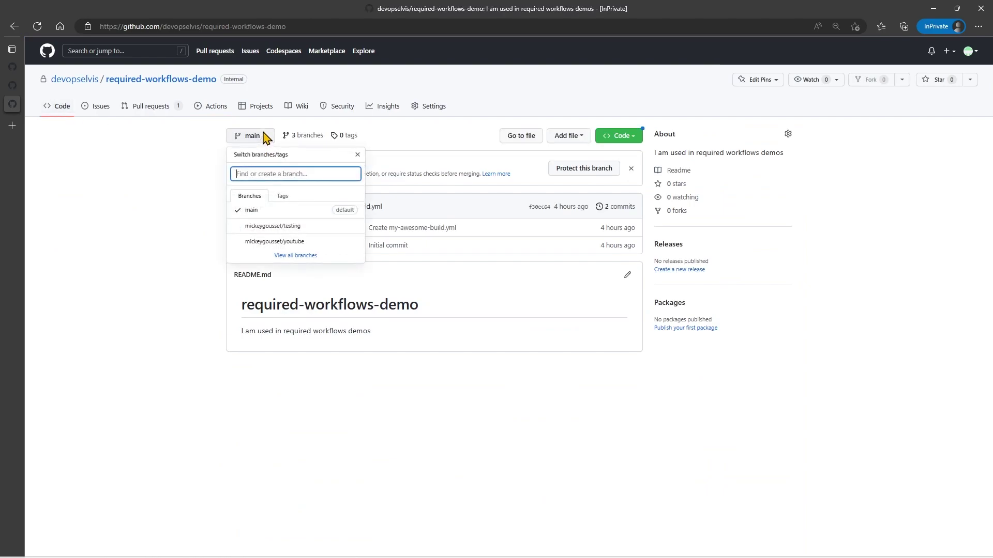
left_click(268, 243)
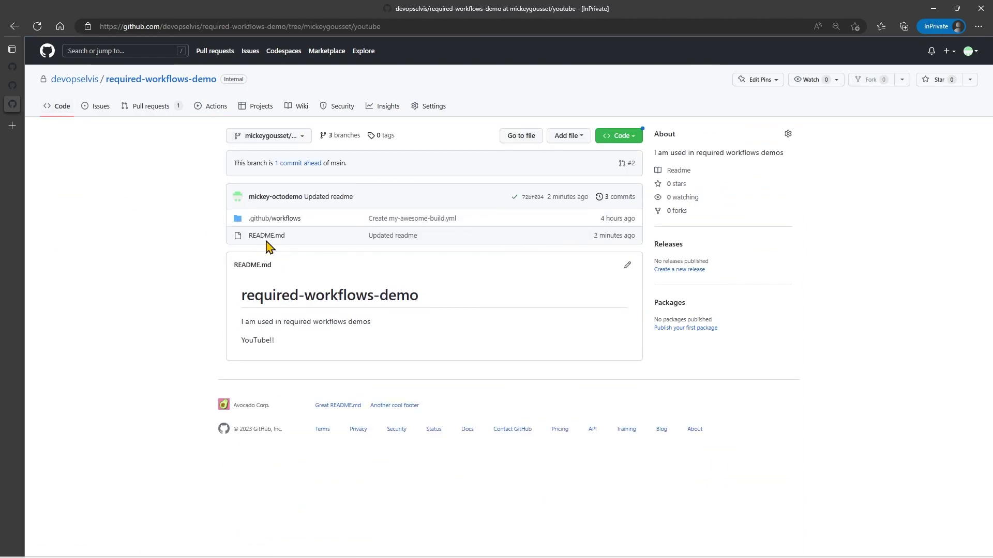
left_click(628, 266)
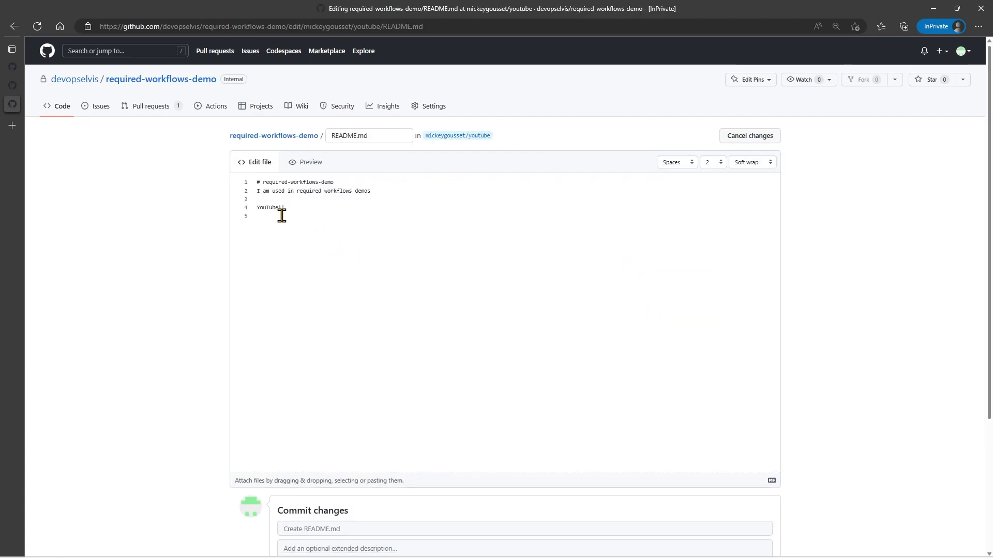
left_click(303, 212)
type("I should fail")
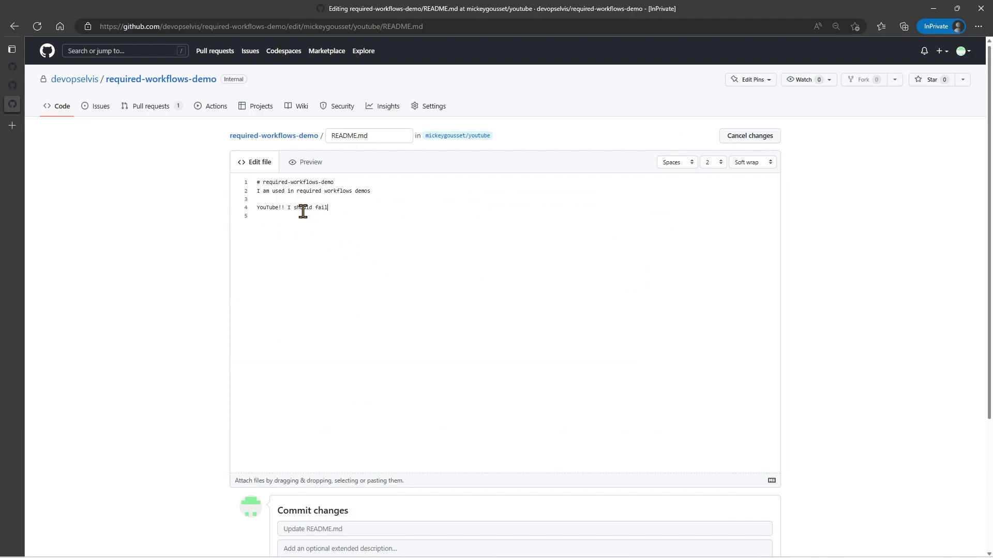
- Commit the README.md edit directly to the youtube branch with the message "Failing"
scroll(439, 395, "down", 3)
left_click(379, 373)
type("Failing")
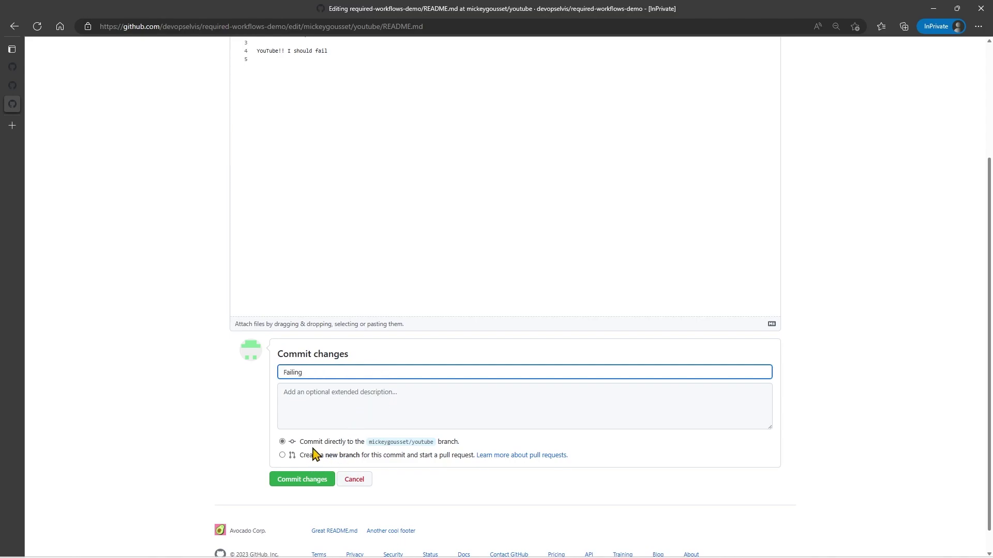
left_click(302, 479)
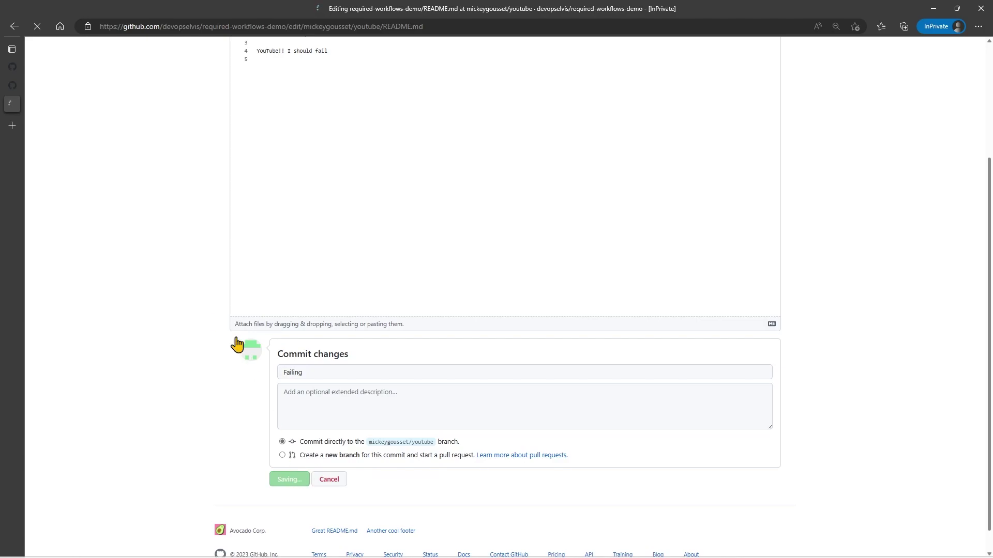
- Open the "Updated readme" pull request and examine the status of its checks
left_click(142, 108)
left_click(302, 189)
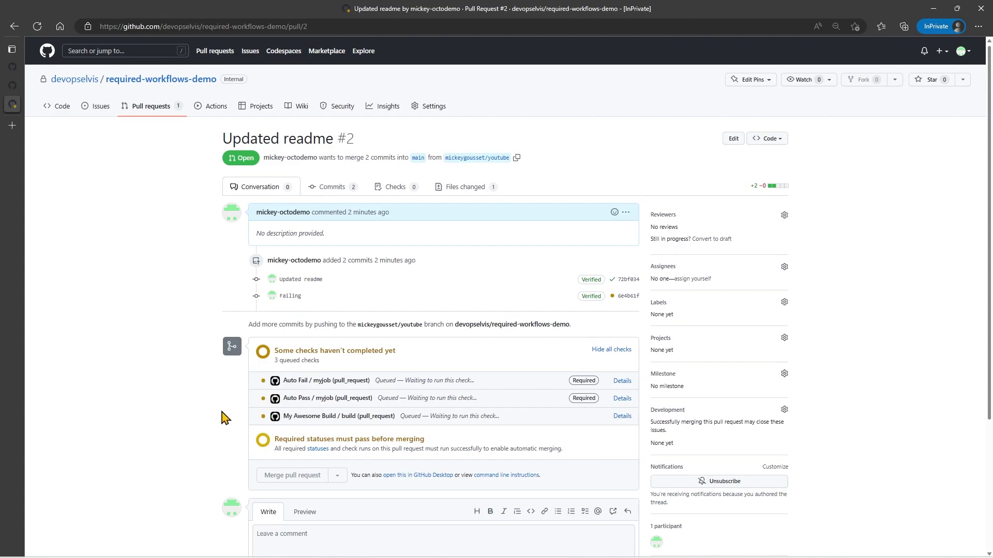
scroll(222, 411, "down", 1)
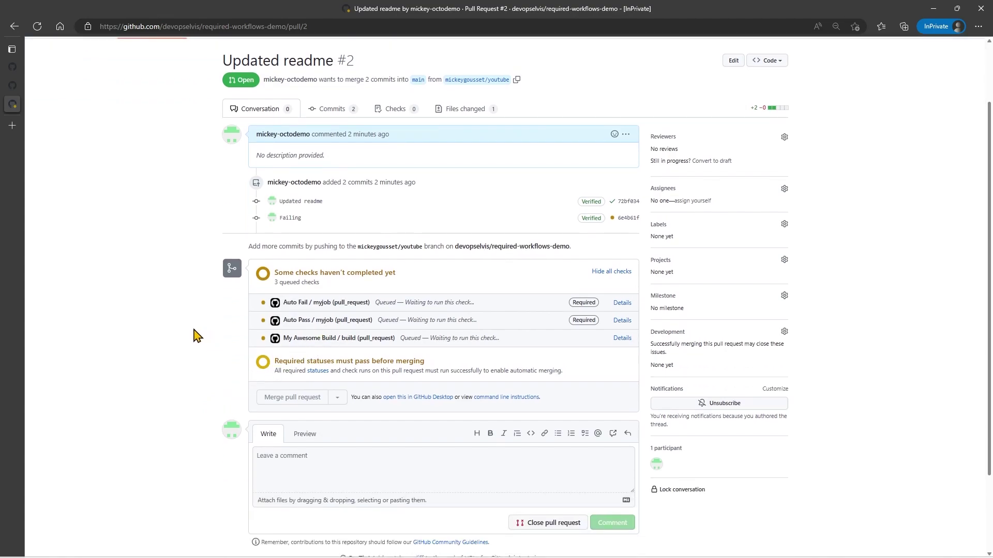